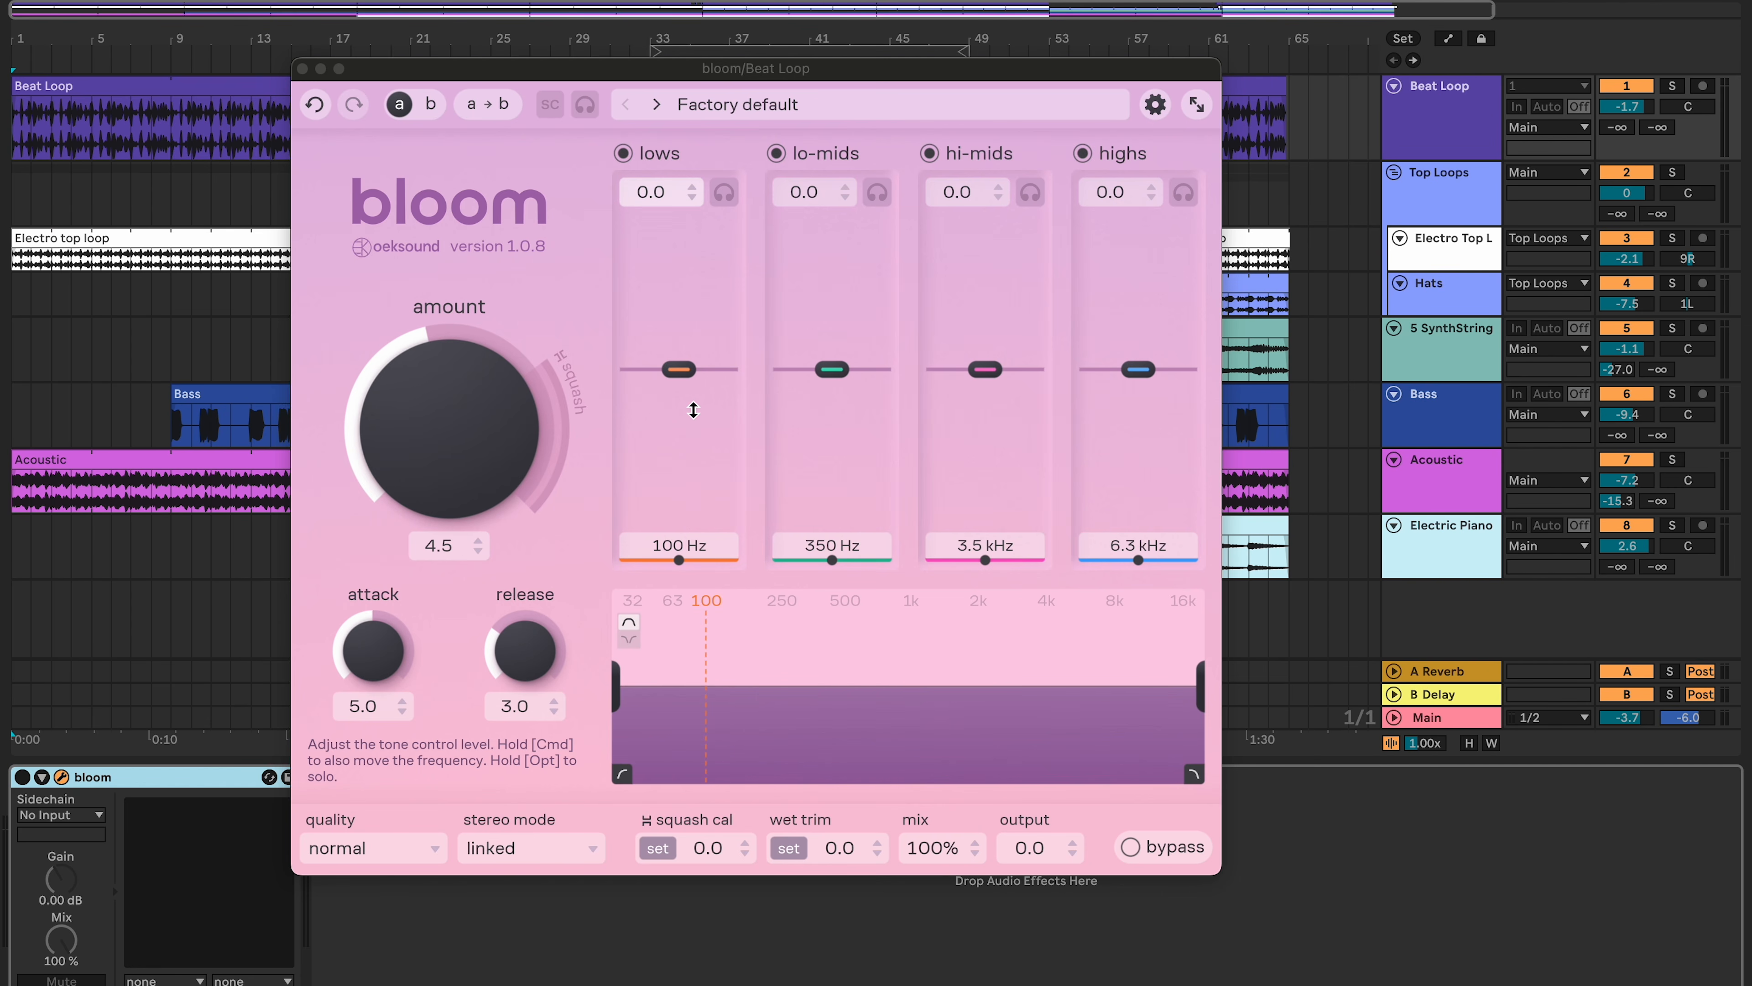
{"action": "left_click", "coordinate": [512, 850]}
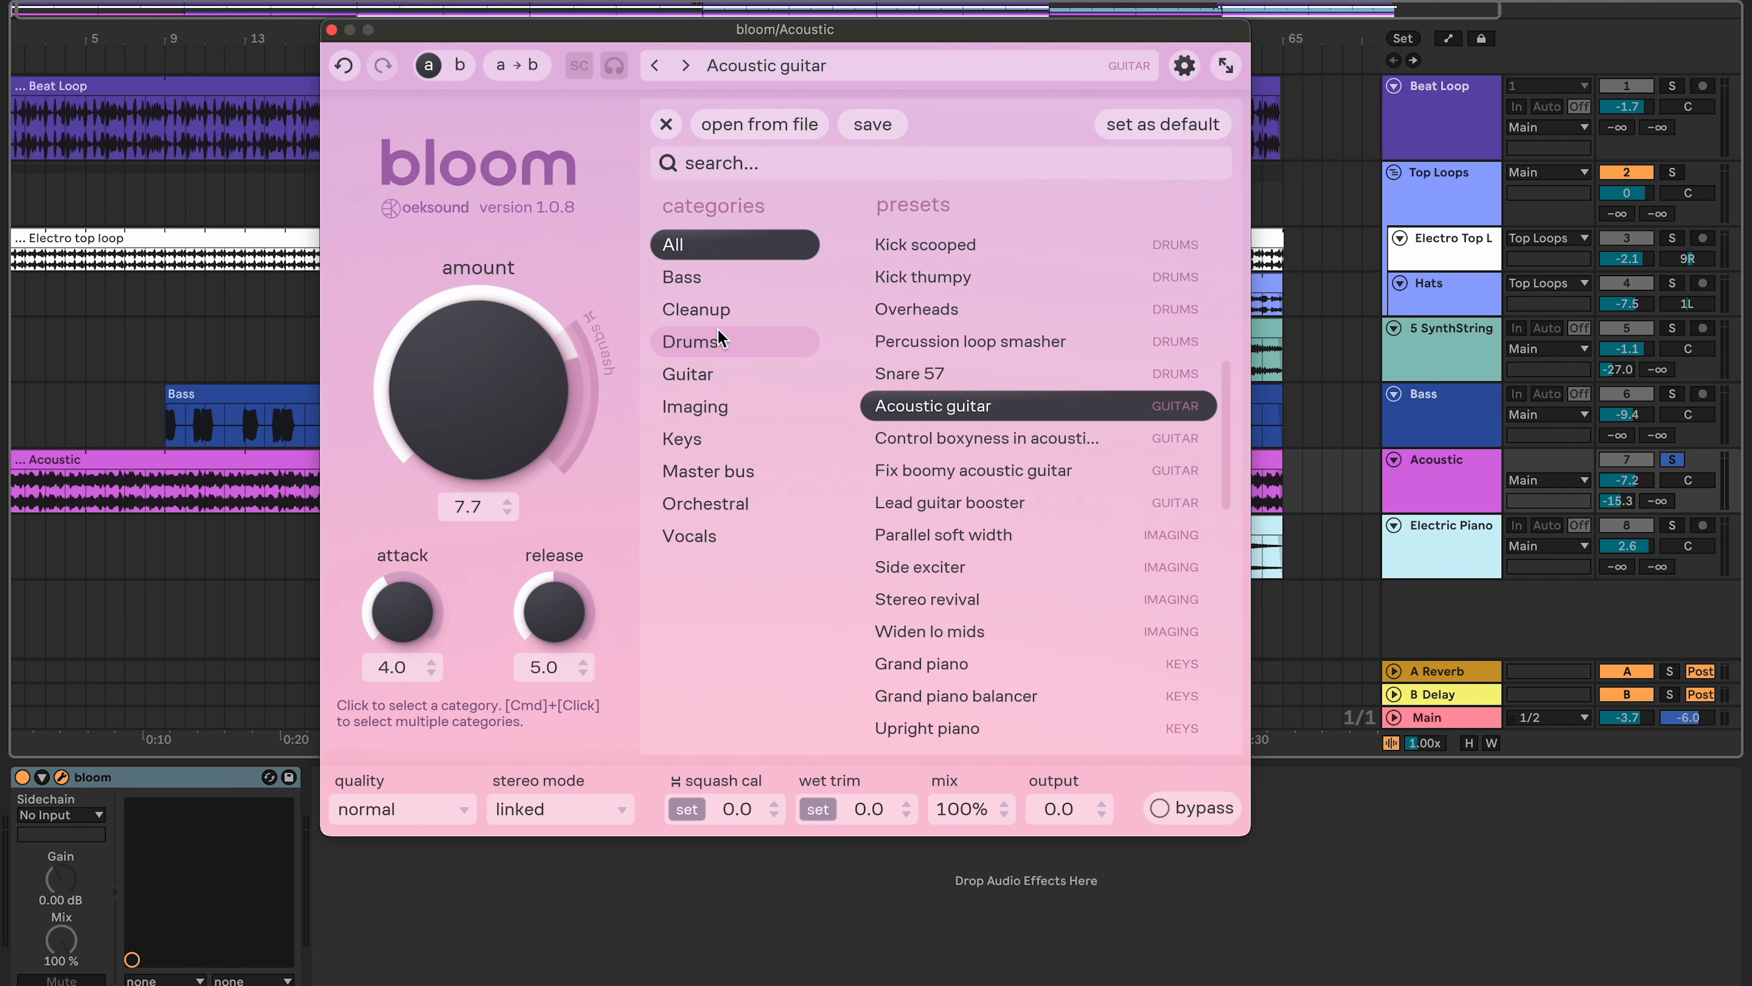
Load the Acoustic guitar preset from the Guitar category and compare the playing Acoustic track with bloom bypassed and active.
{"action": "left_click", "coordinate": [712, 376]}
{"action": "double_click", "coordinate": [915, 252]}
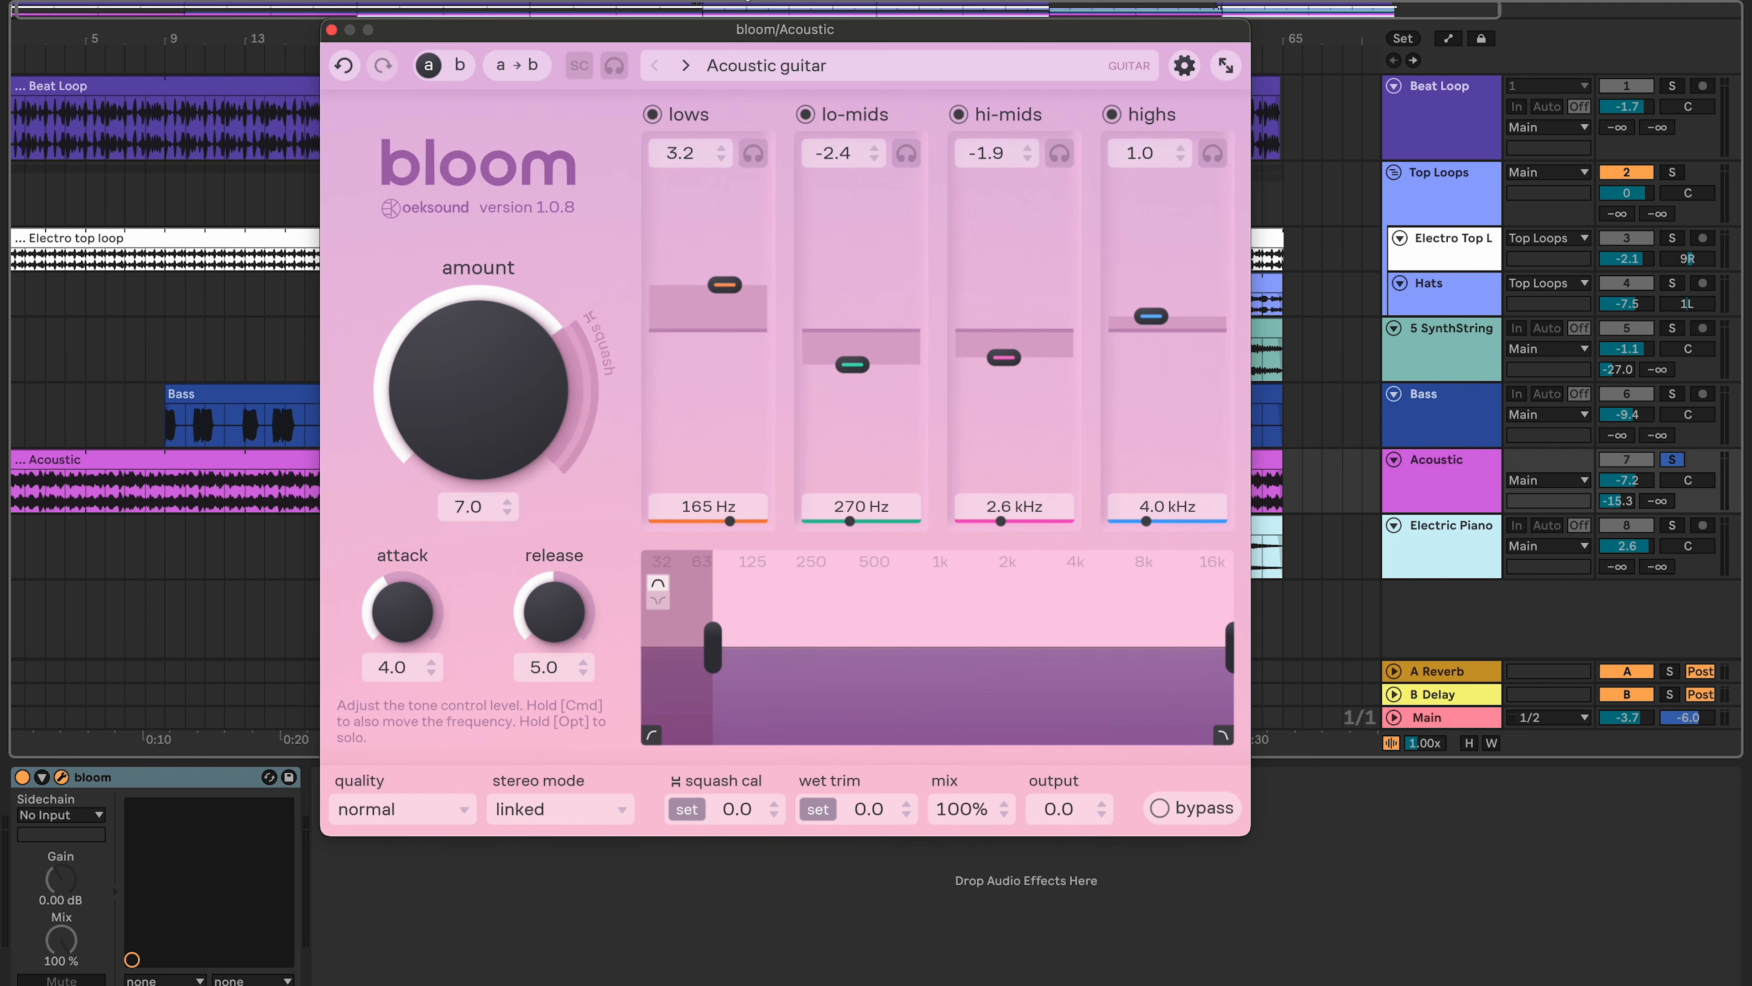
{"action": "key", "text": "space"}
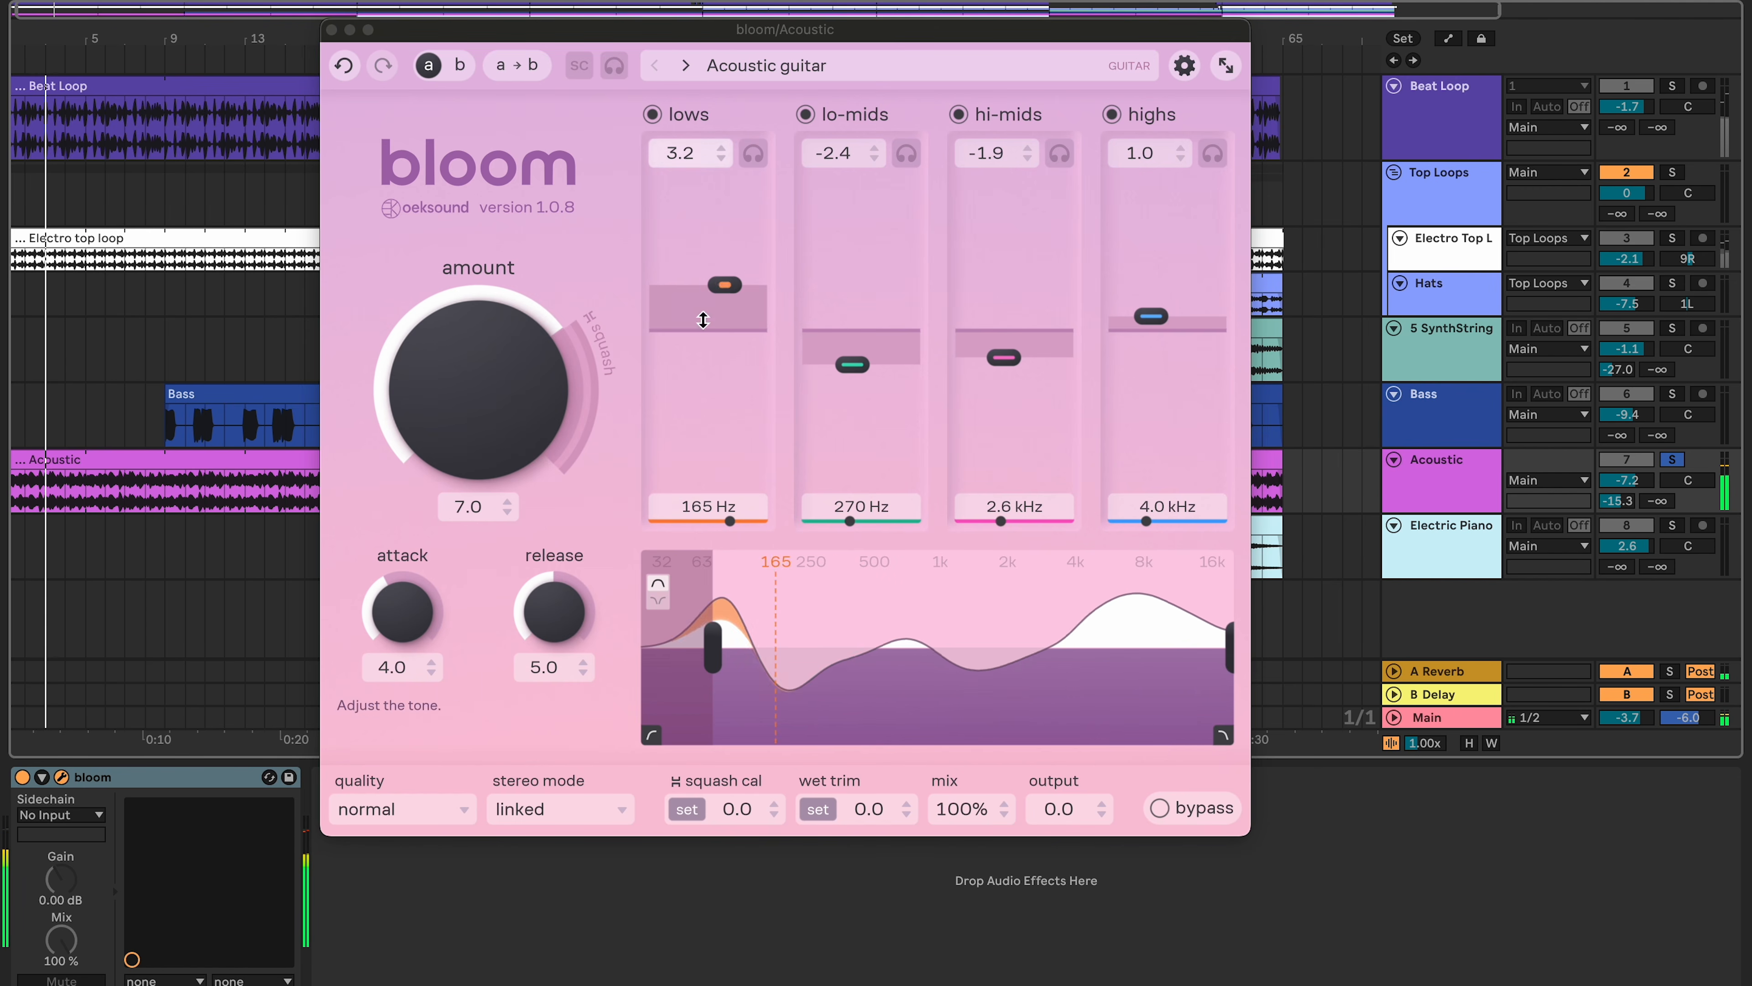
{"action": "left_click", "coordinate": [1173, 810]}
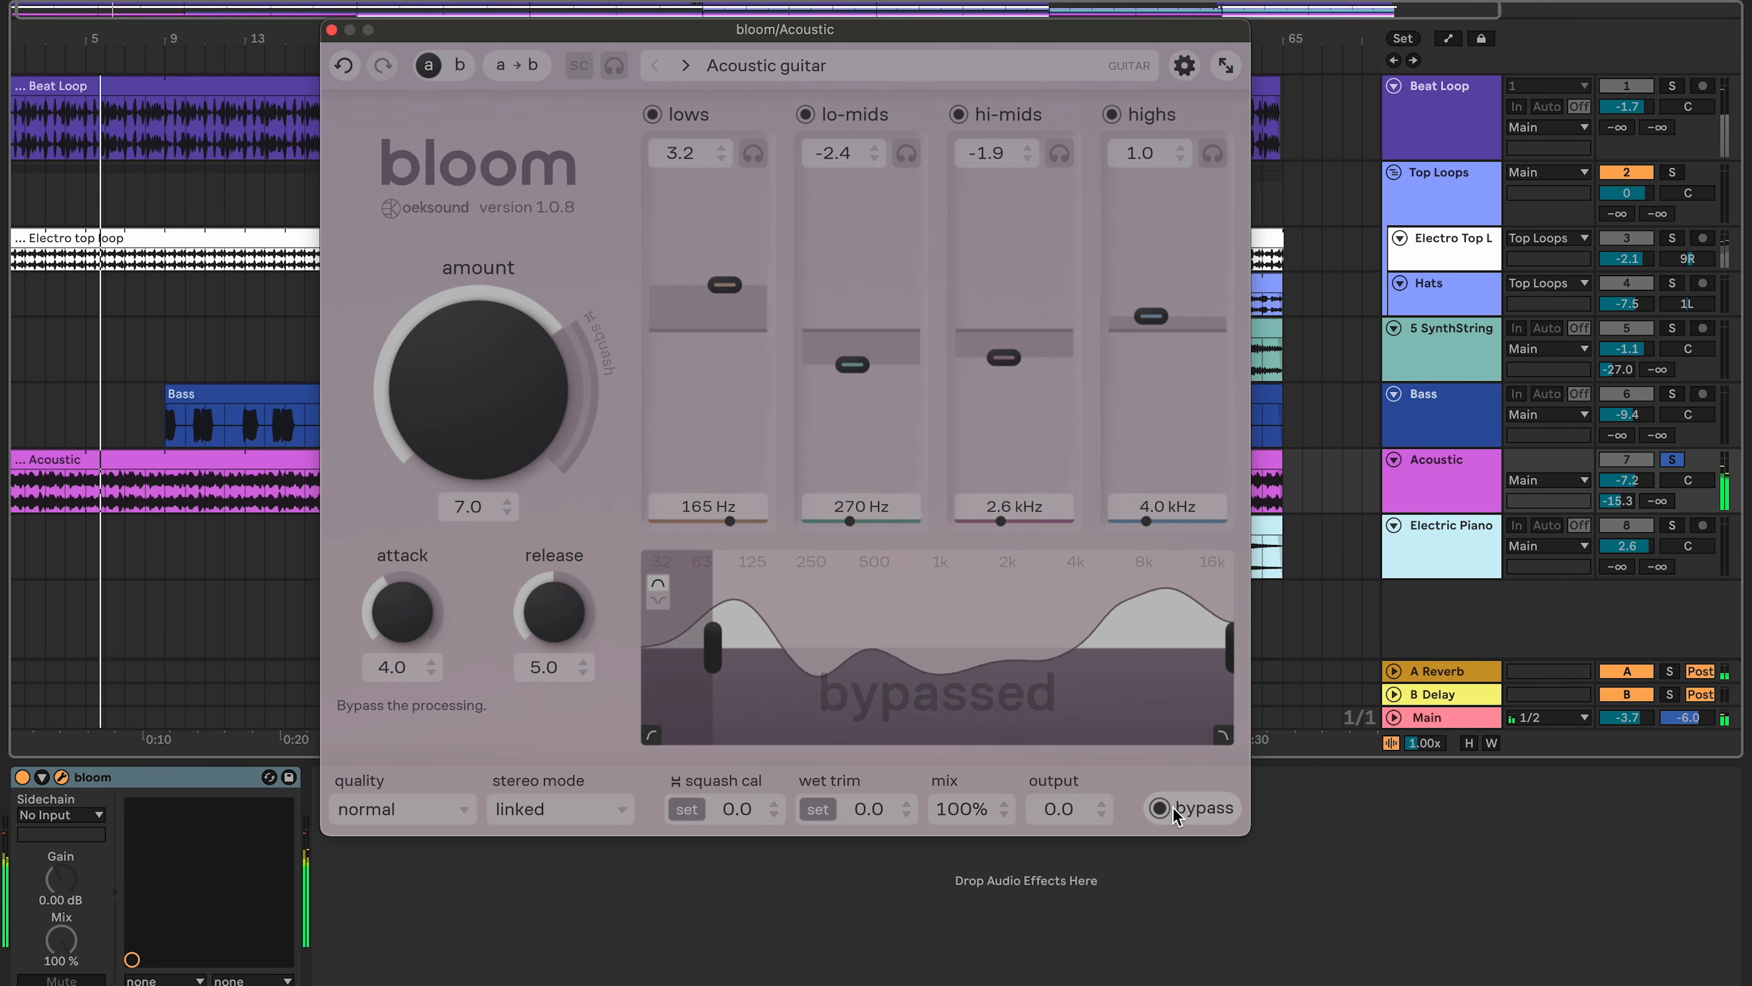
{"action": "left_click", "coordinate": [1172, 811]}
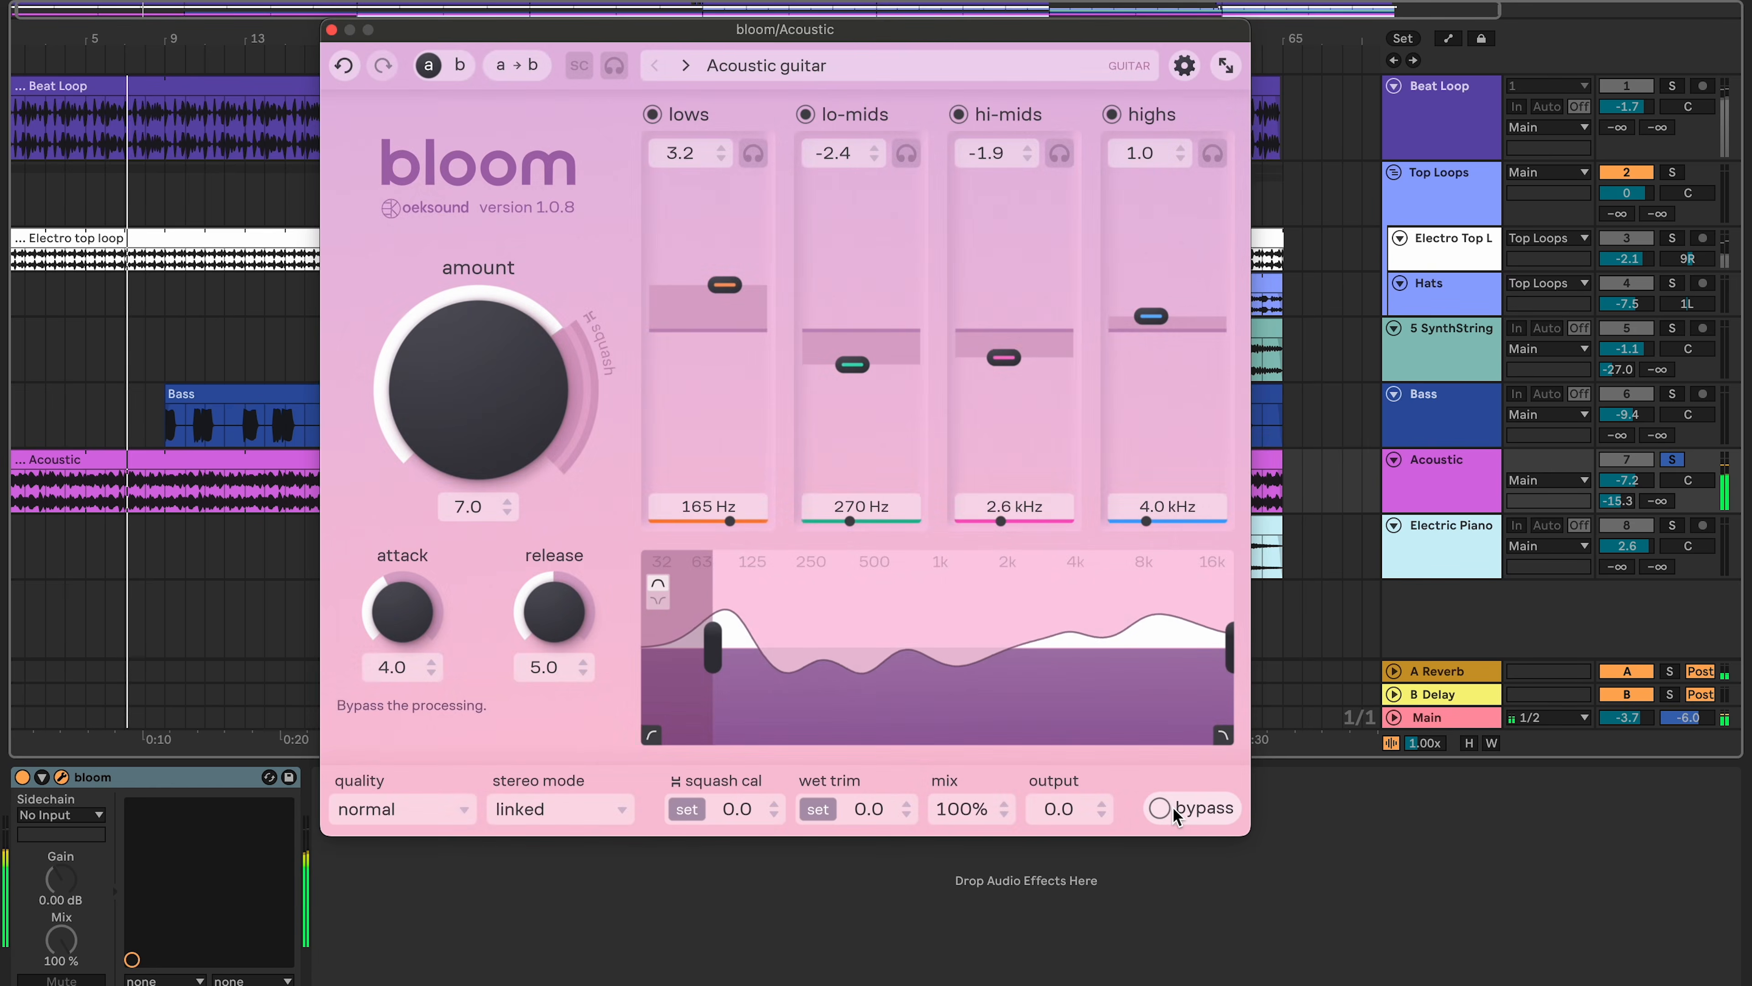
Raise the amount to 7.9 and the highs to 4.8 at 6.7 kHz, comparing the result against bypass.
{"action": "left_click_drag", "start_coordinate": [469, 379], "coordinate": [469, 319]}
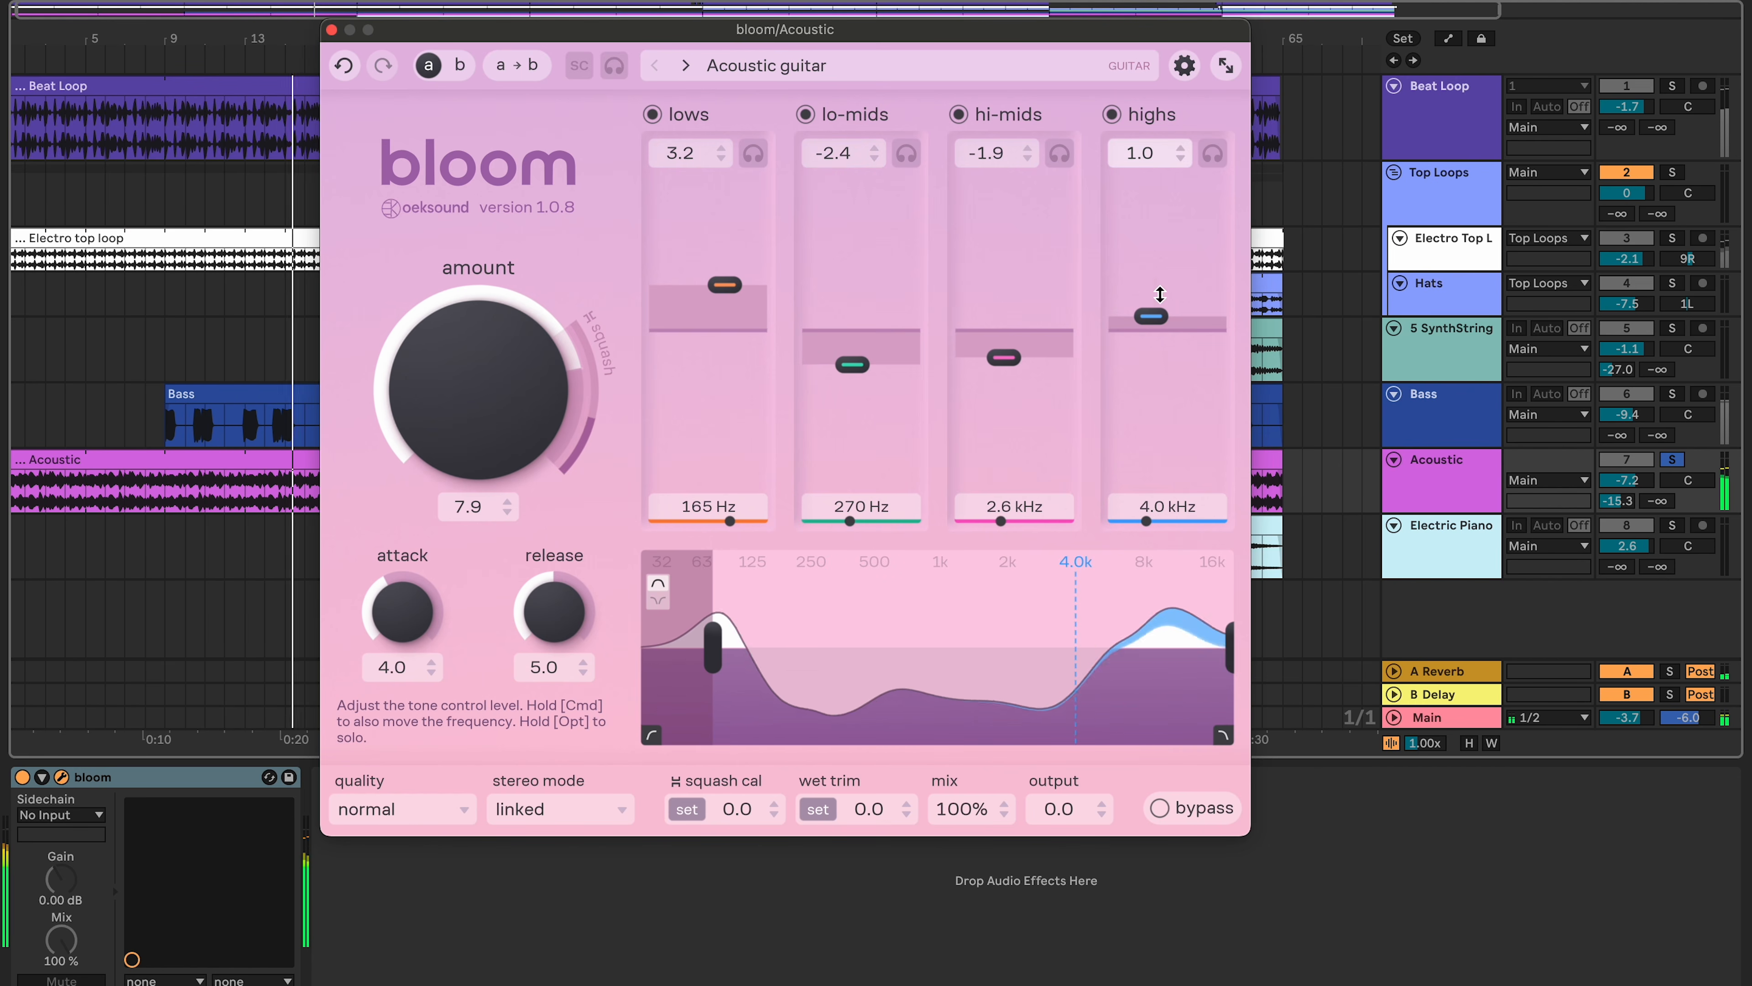
{"action": "left_click_drag", "start_coordinate": [1150, 321], "coordinate": [1171, 298]}
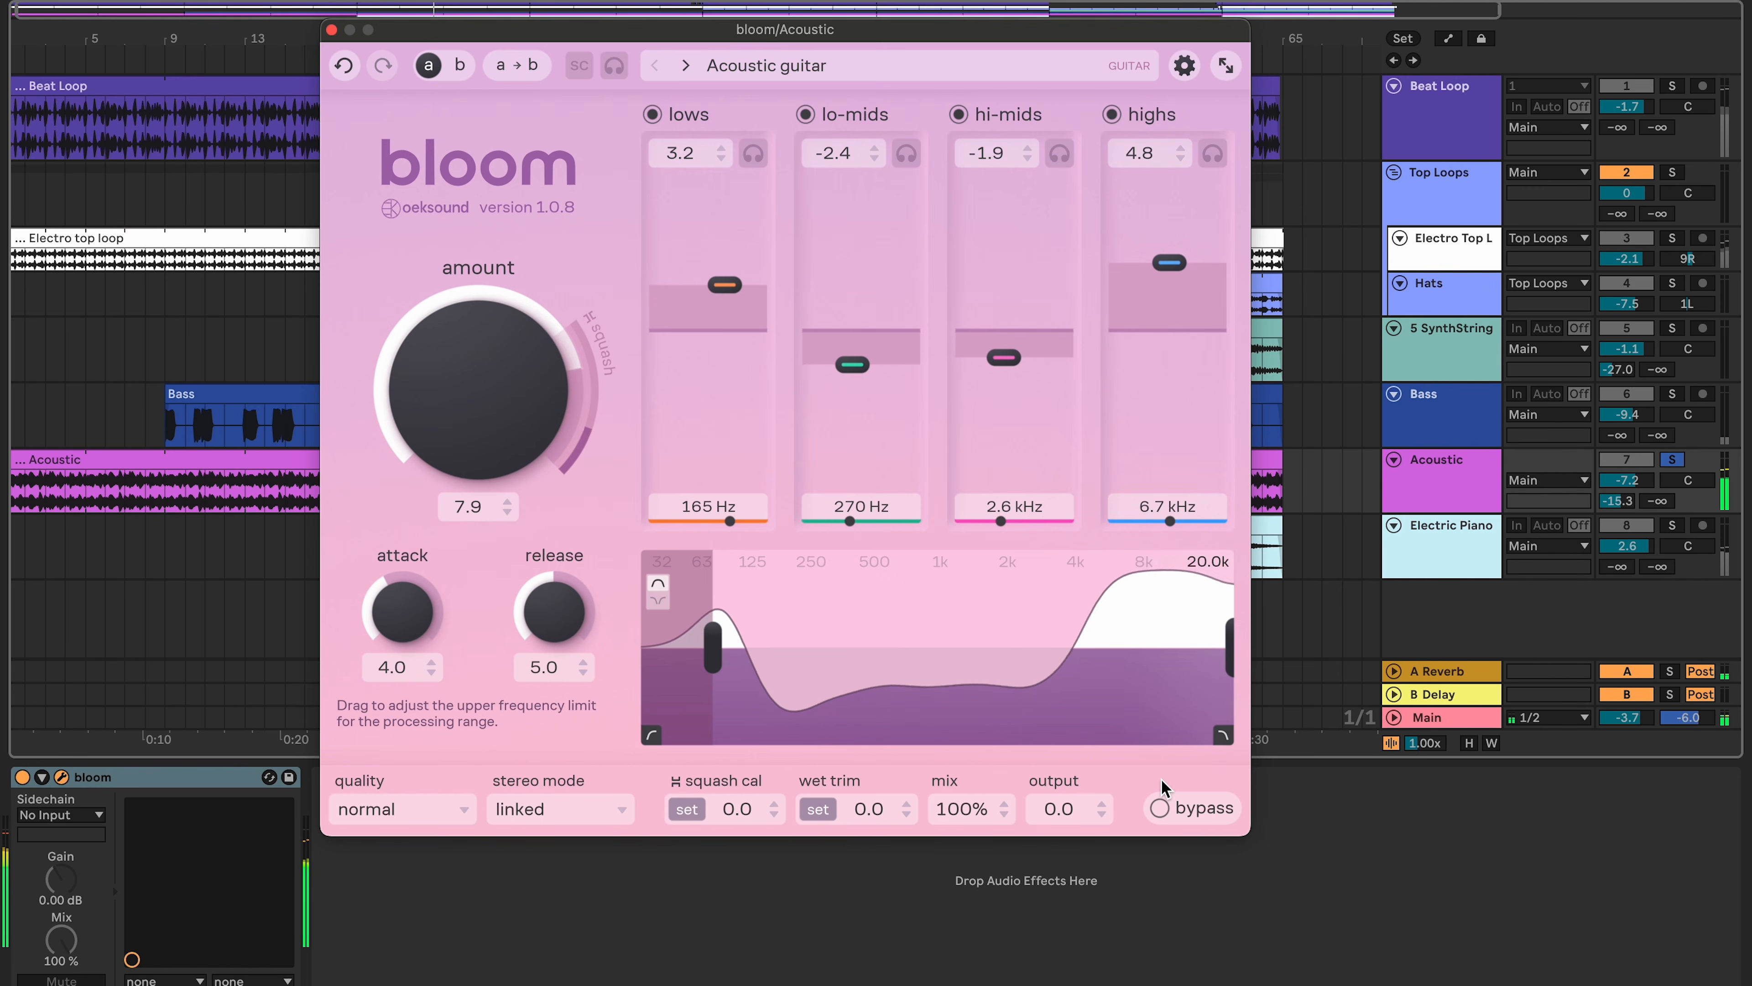
{"action": "left_click", "coordinate": [1160, 809]}
{"action": "left_click", "coordinate": [1161, 810]}
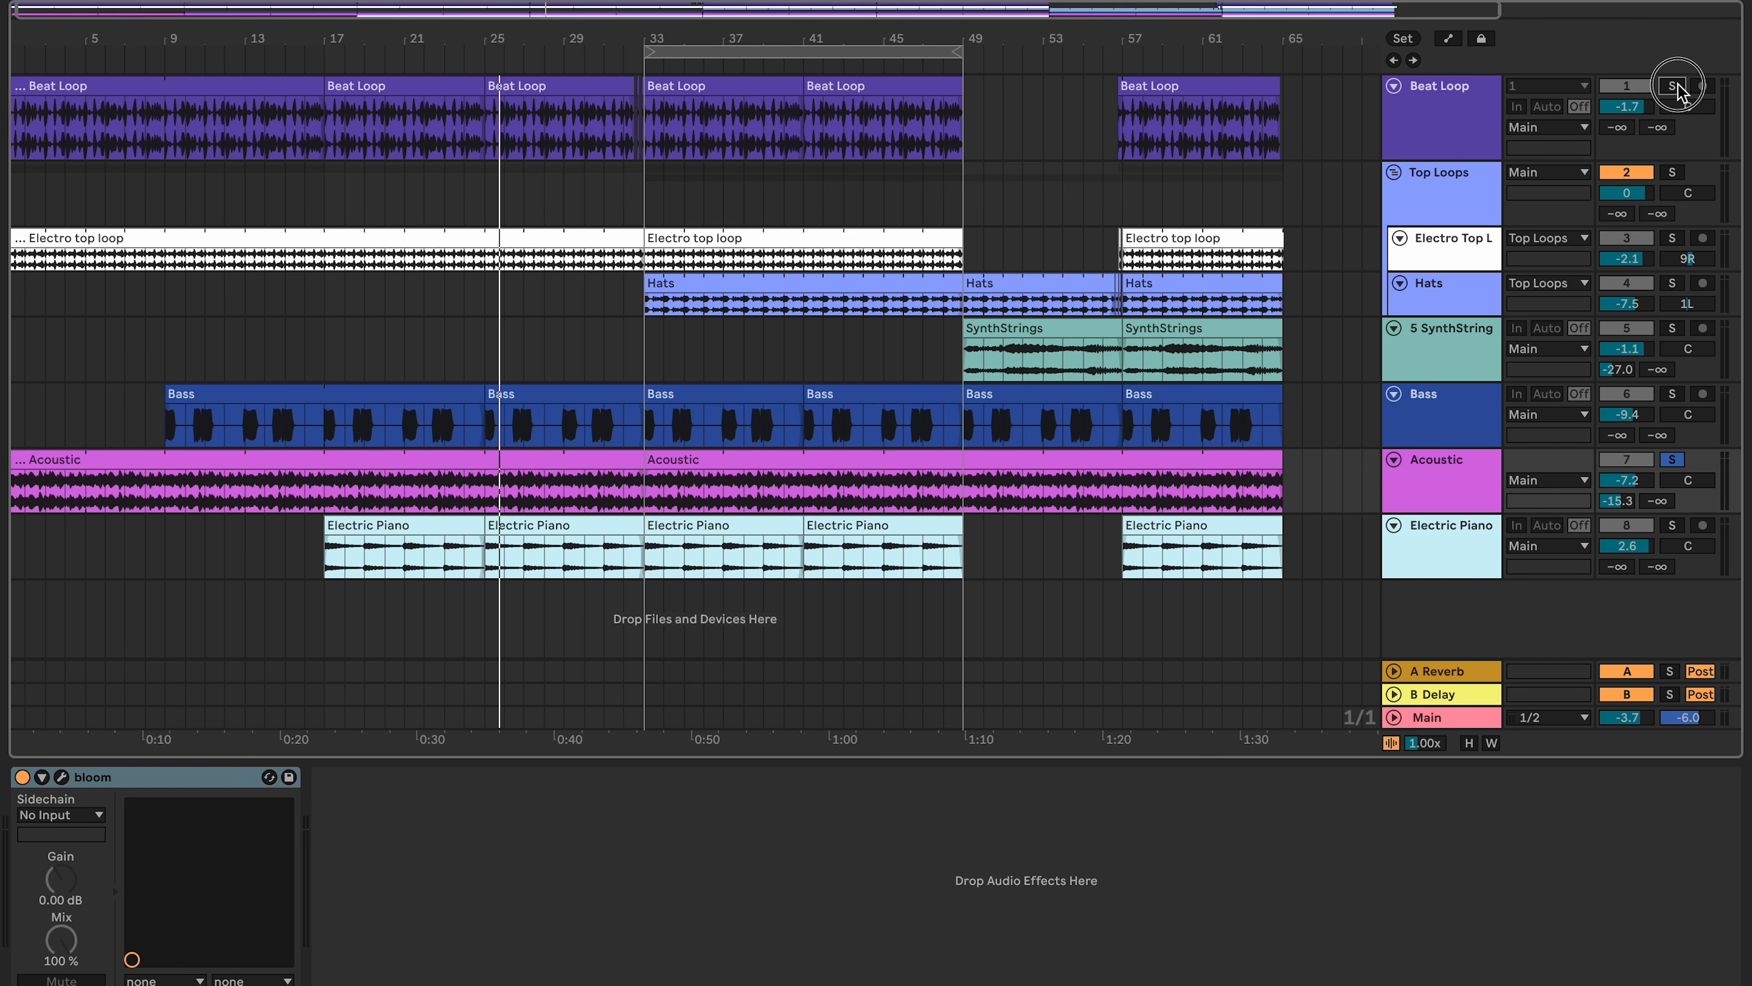
Solo the Beat Loop track in place of Acoustic and start playback from bar 33.
{"action": "left_click", "coordinate": [1674, 86]}
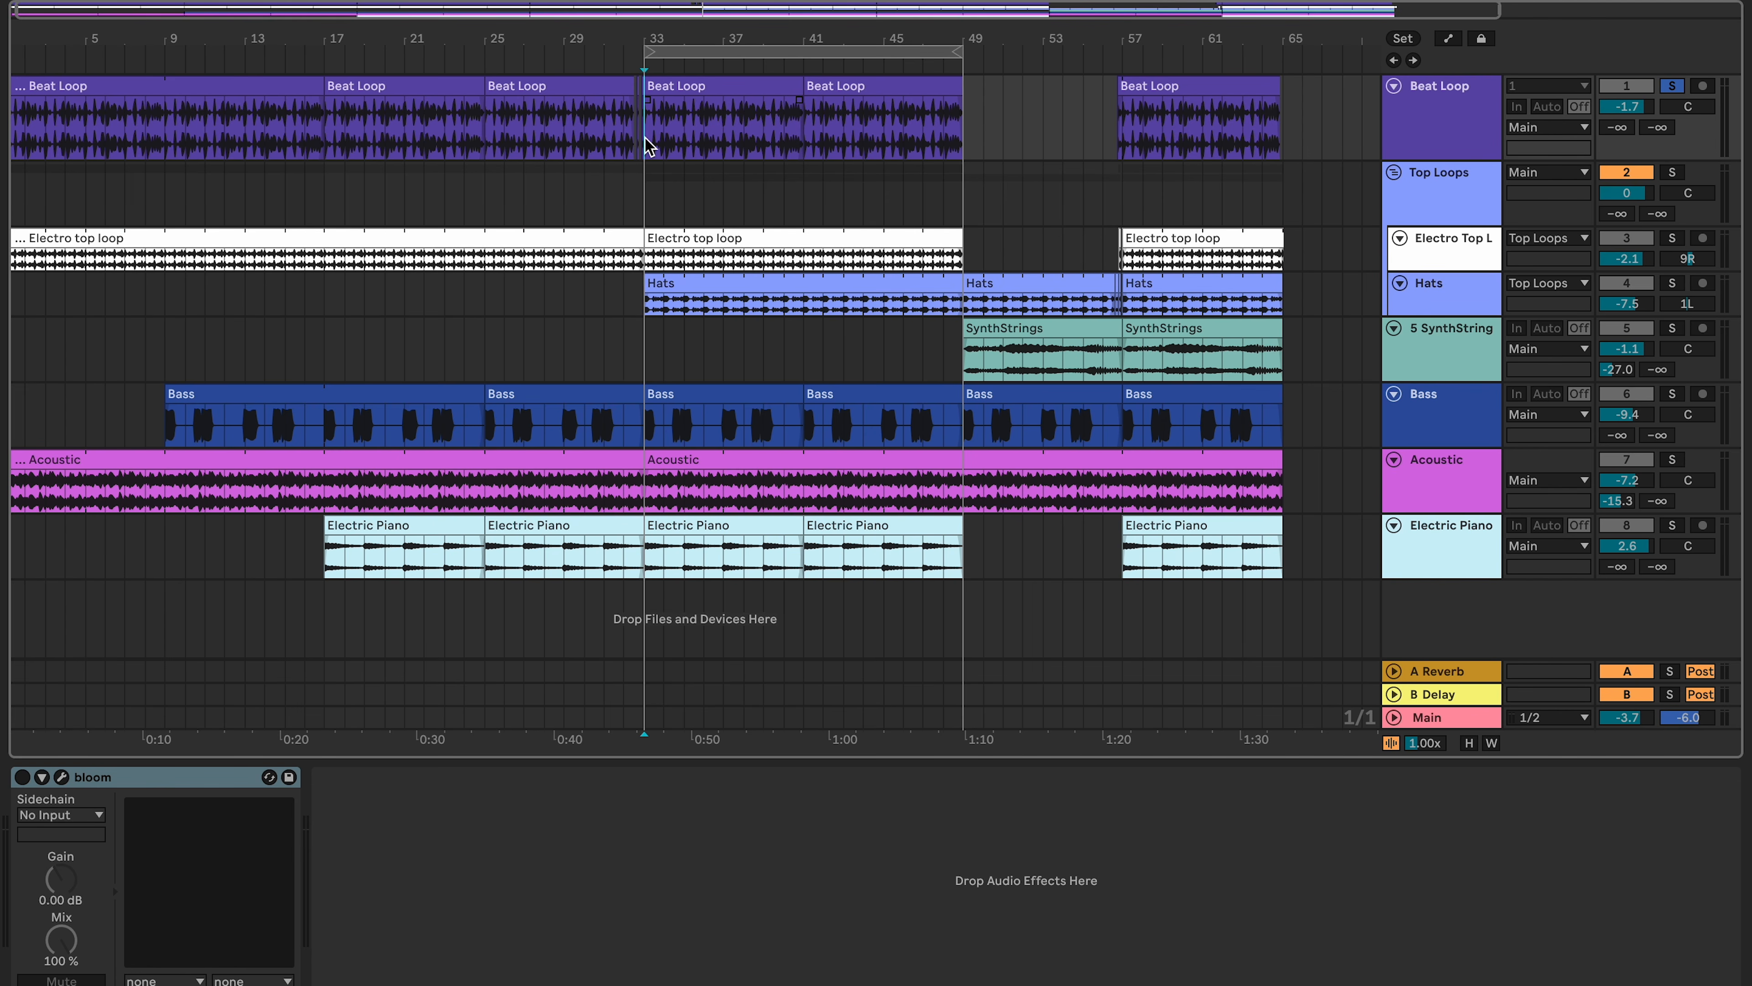
{"action": "key", "text": "space"}
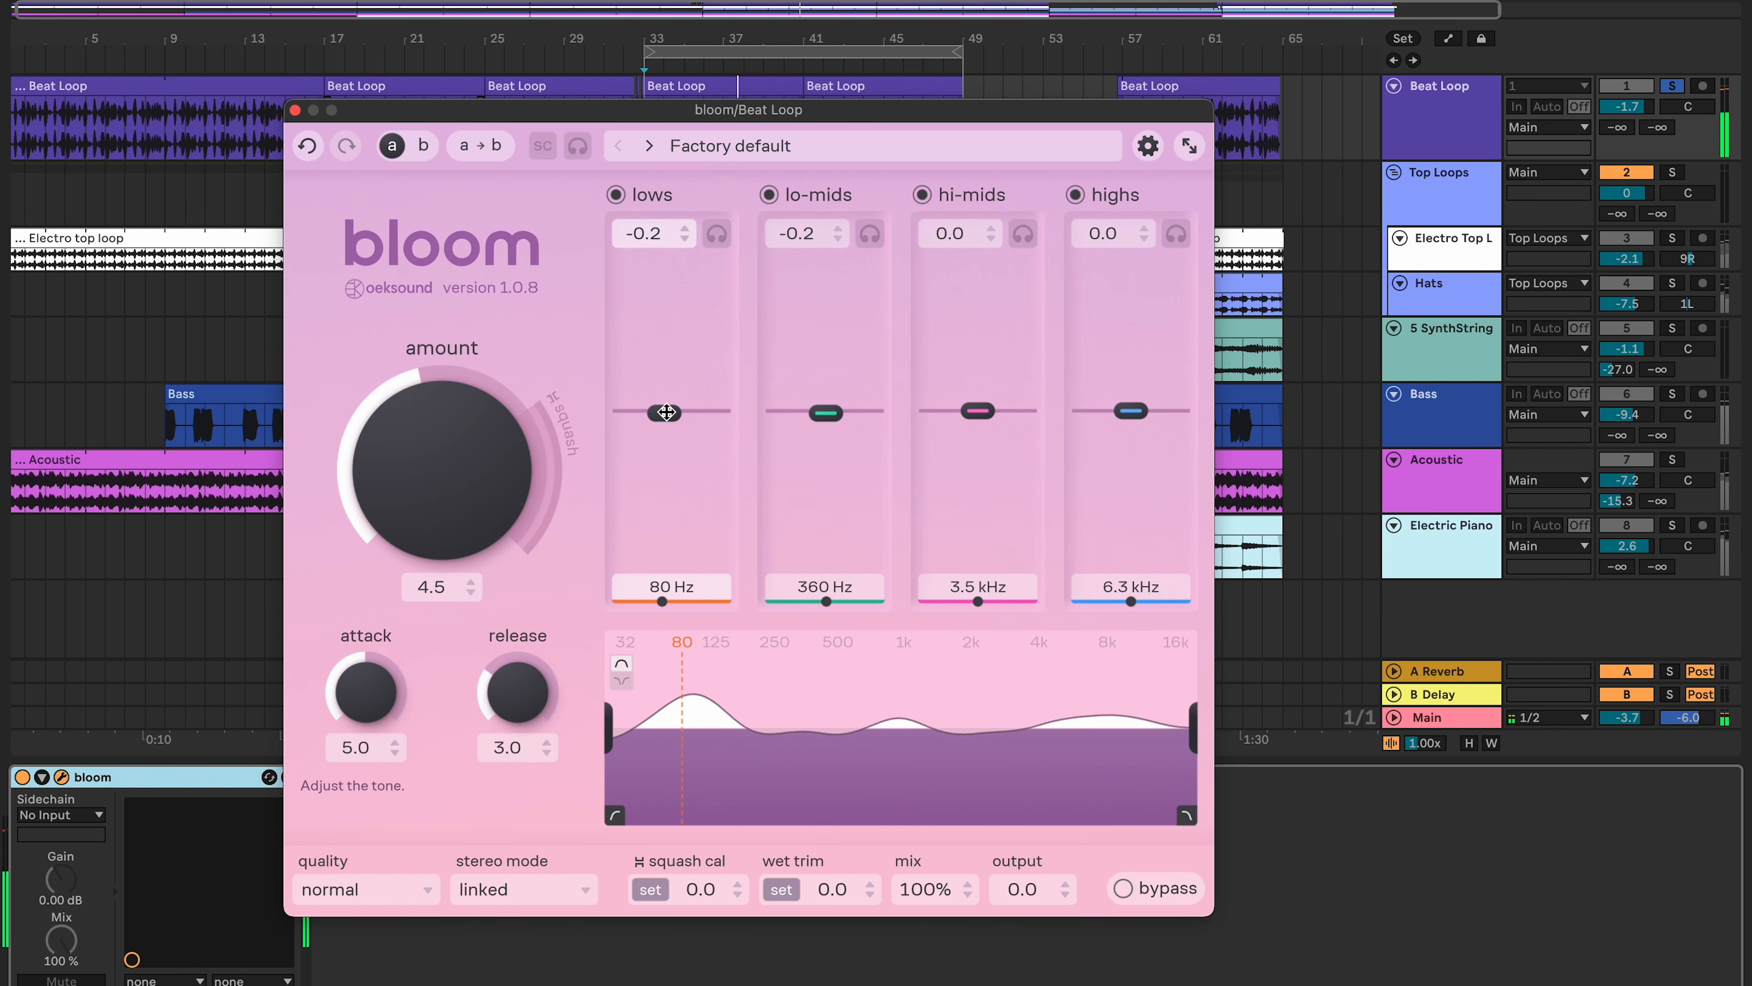
On the Beat Loop, set the lows to 8.2 at 100 Hz and, while auditioning the band alone, the lo-mids to -3.4 at 490 Hz.
{"action": "left_click_drag", "start_coordinate": [693, 399], "coordinate": [682, 341]}
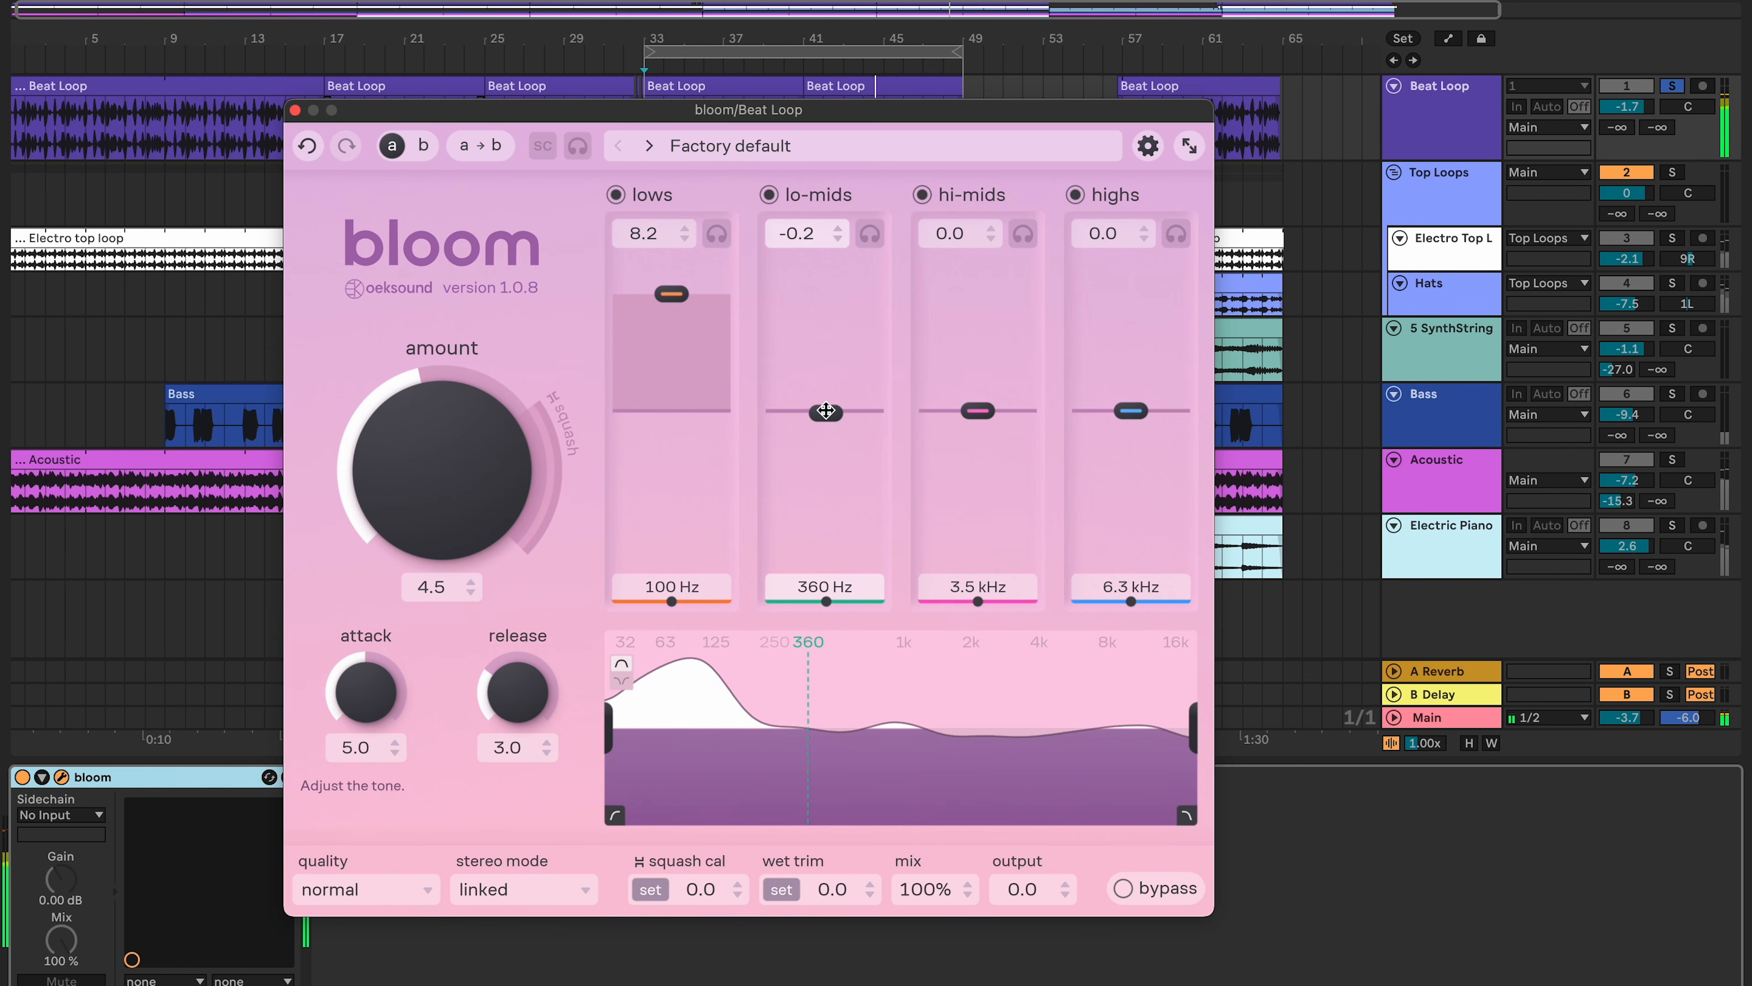
{"action": "left_click", "coordinate": [871, 241]}
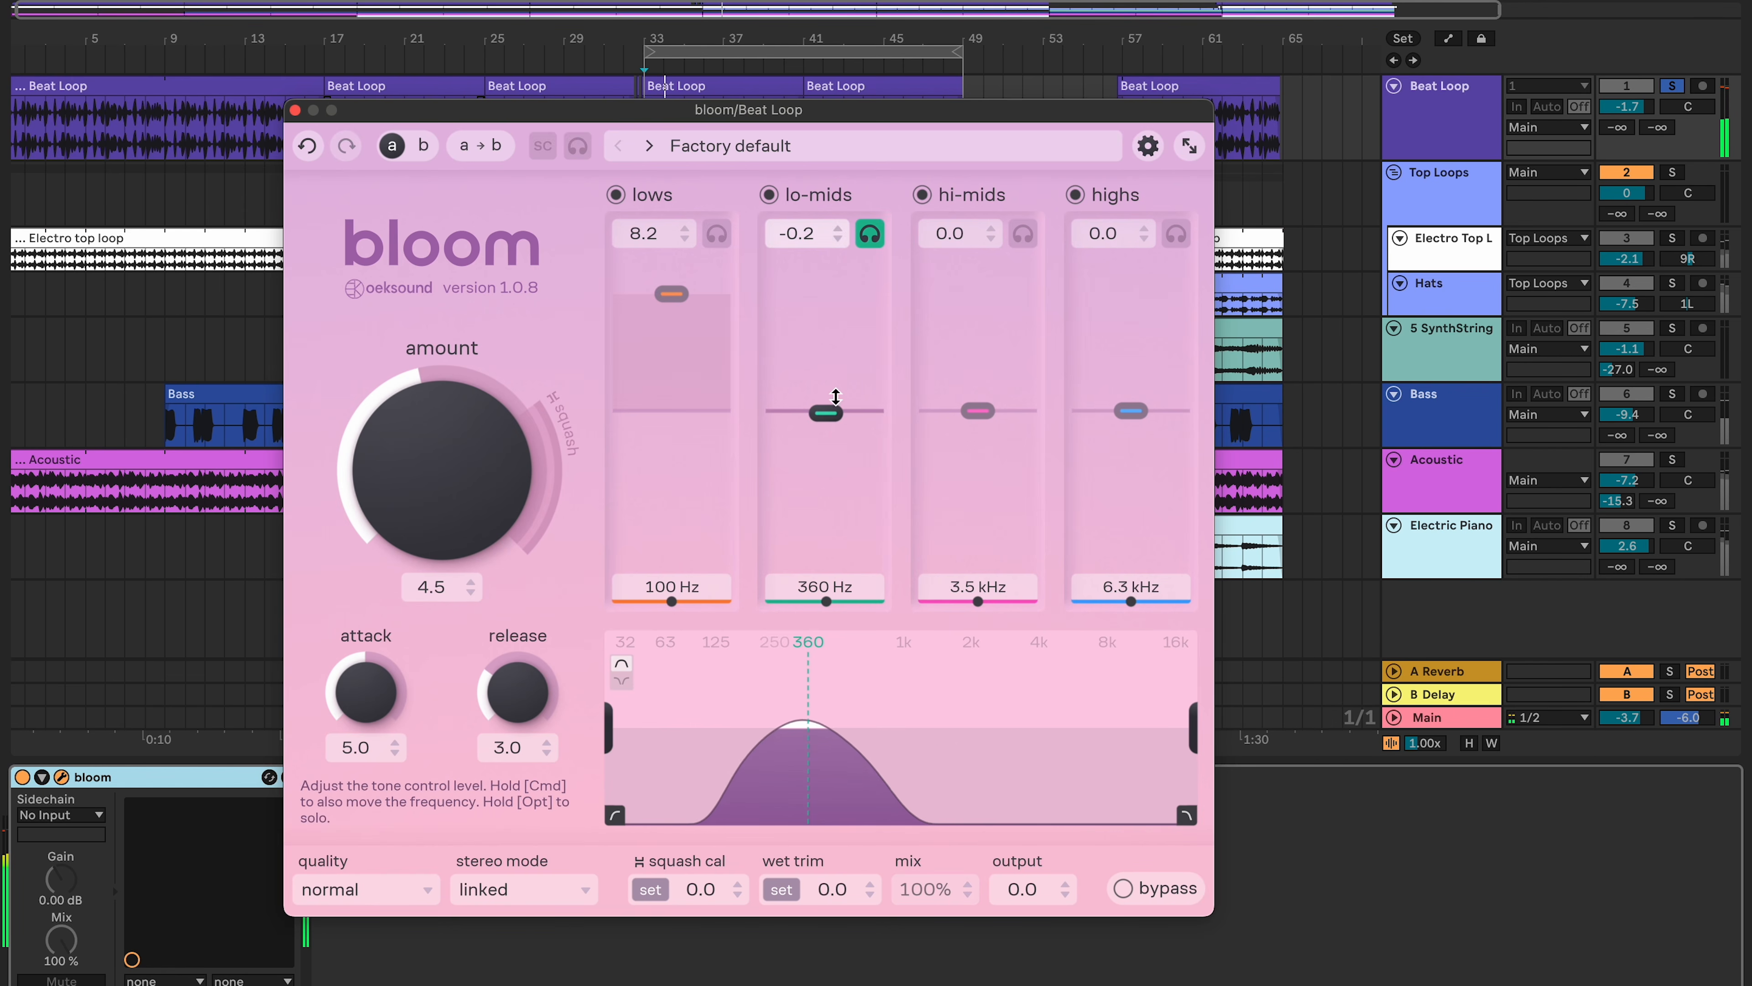
{"action": "left_click_drag", "start_coordinate": [838, 413], "coordinate": [844, 449]}
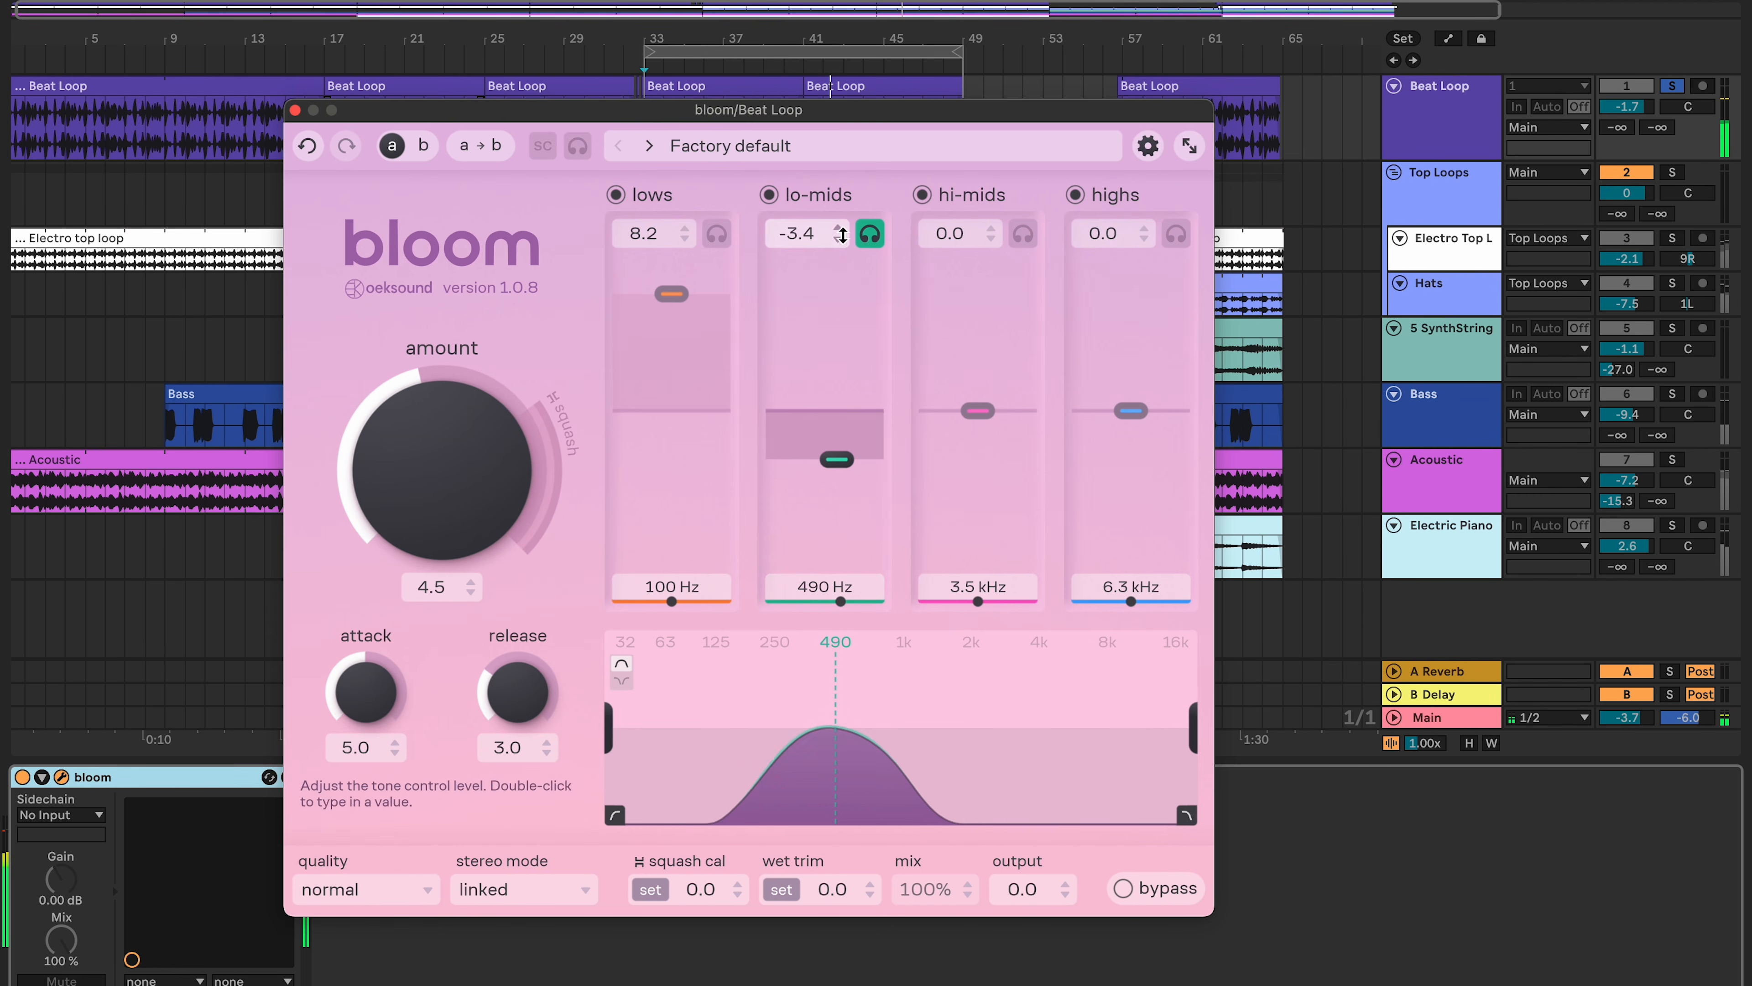
{"action": "left_click", "coordinate": [869, 233]}
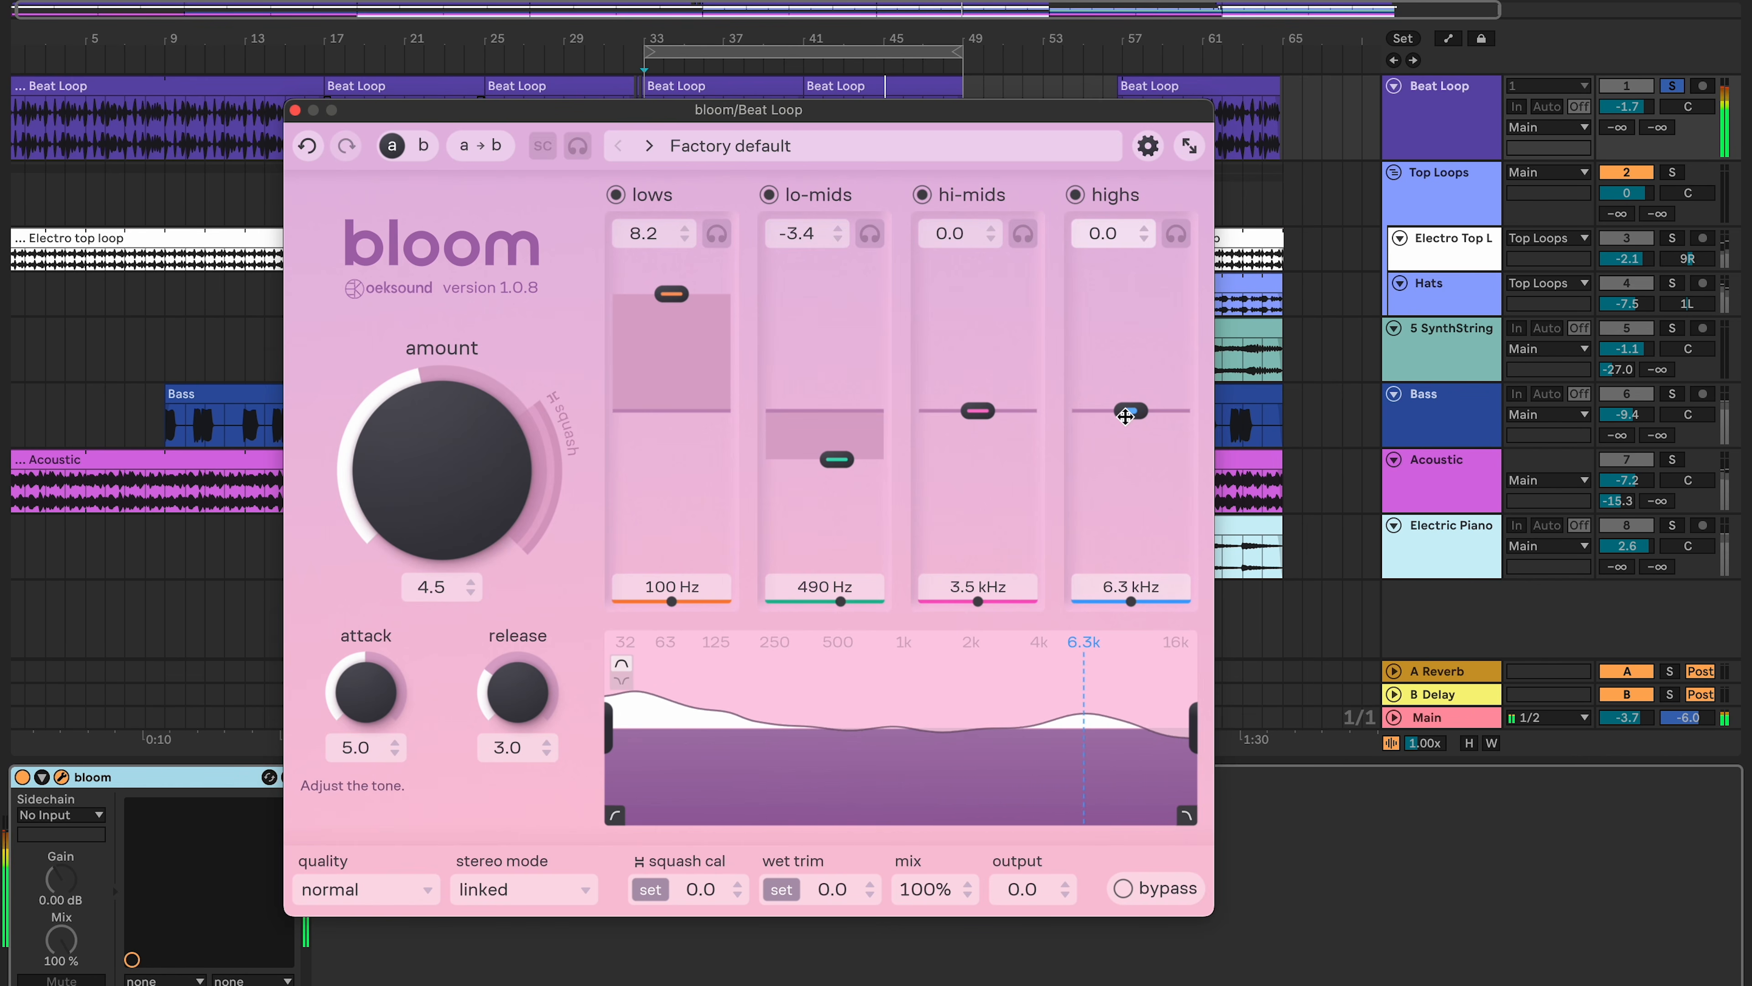
Set the Beat Loop highs to 4.4 at 9.3 kHz, with amount 8.2, attack 5.8 and mix 69%.
{"action": "left_click_drag", "start_coordinate": [1143, 400], "coordinate": [1148, 381]}
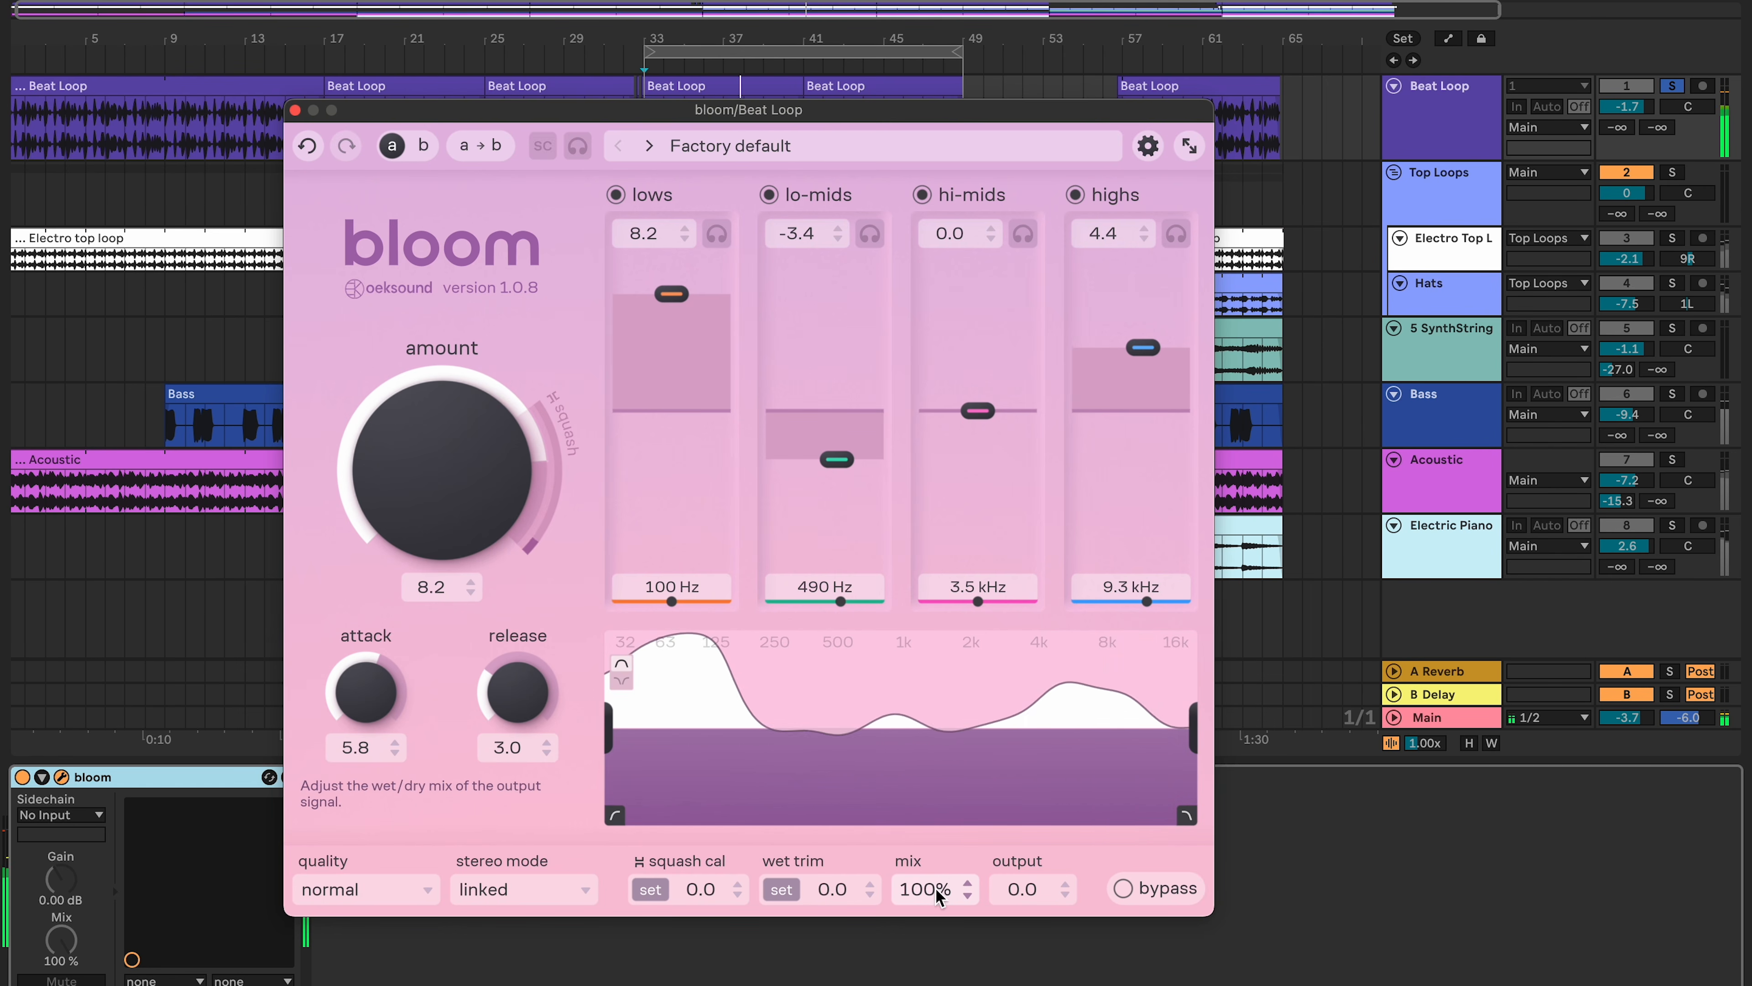
{"action": "left_click_drag", "start_coordinate": [927, 887], "coordinate": [927, 940]}
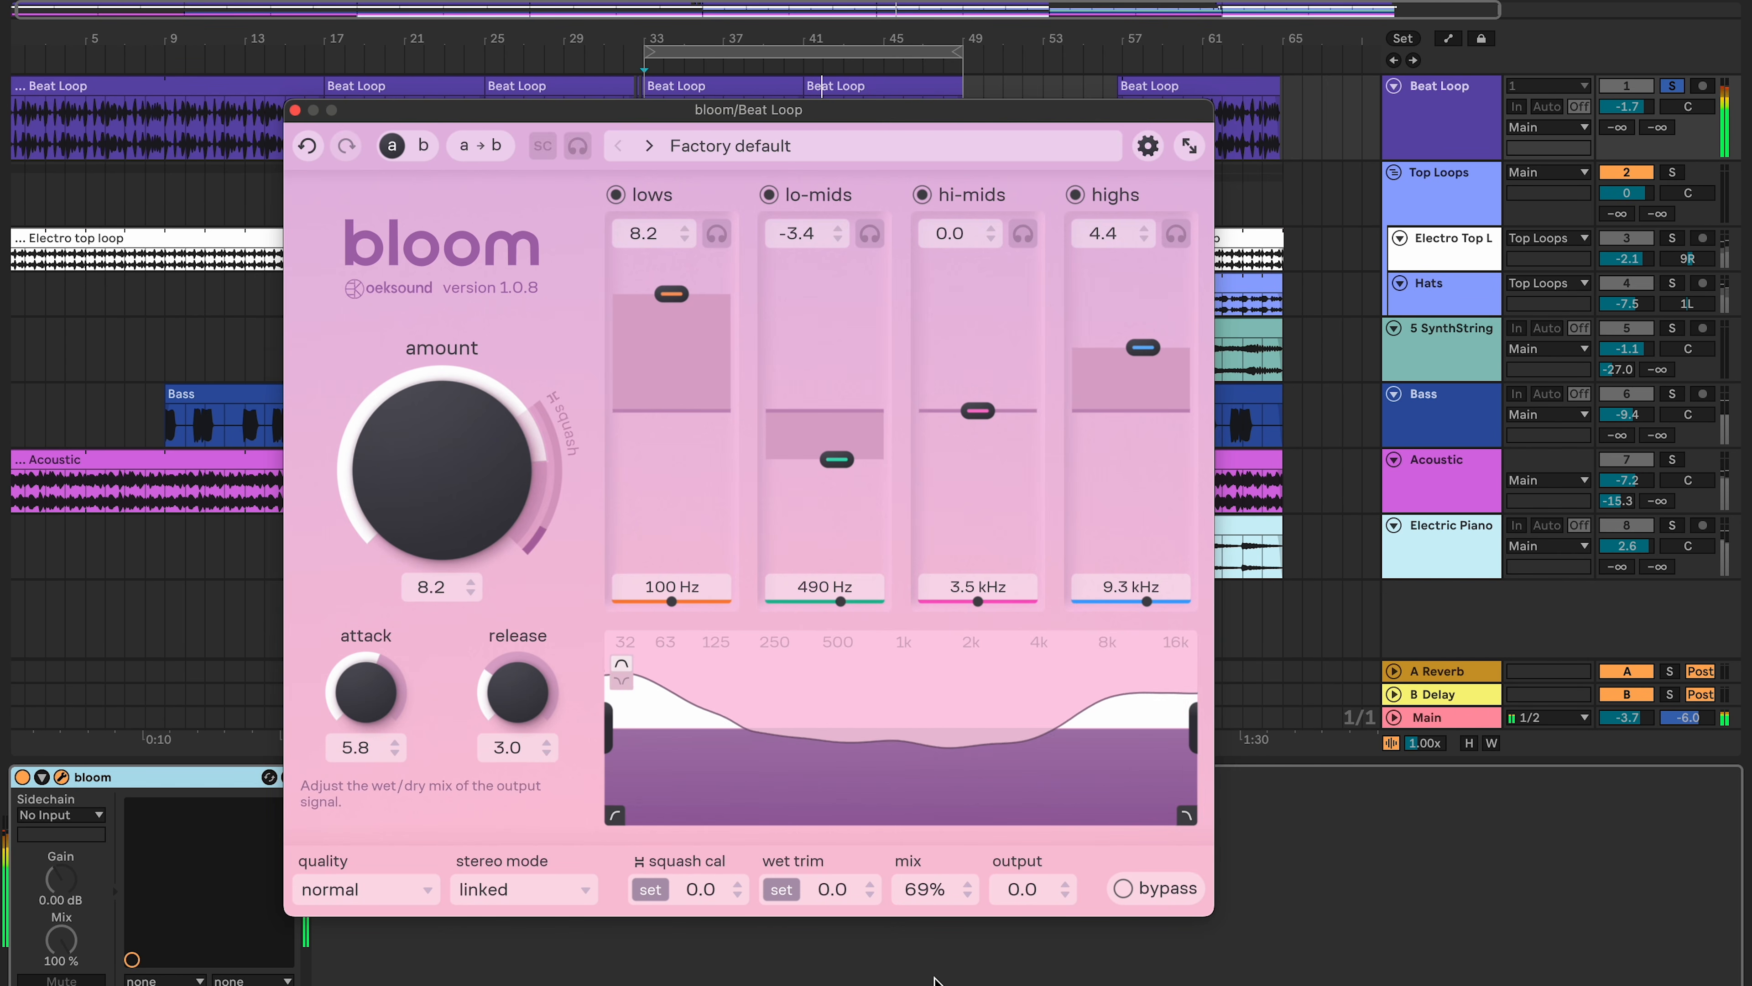
Compare the Beat Loop with bloom's processing bypassed and active.
{"action": "left_click", "coordinate": [1160, 890]}
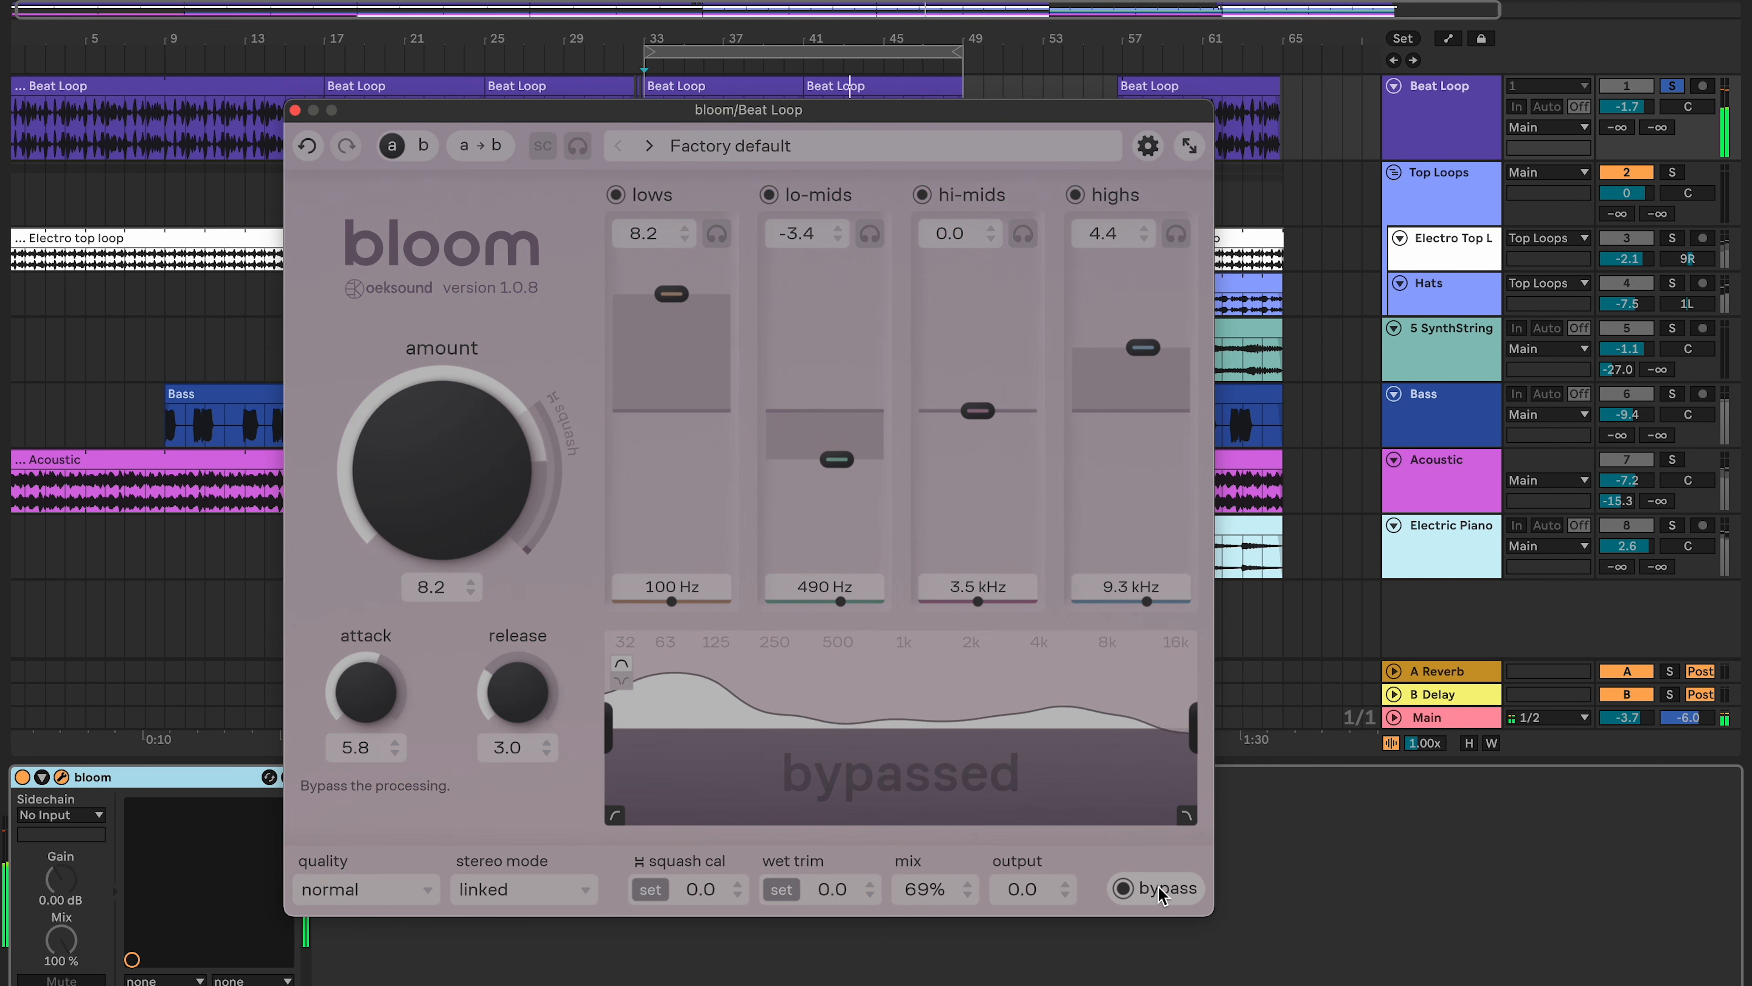
{"action": "left_click", "coordinate": [1159, 890]}
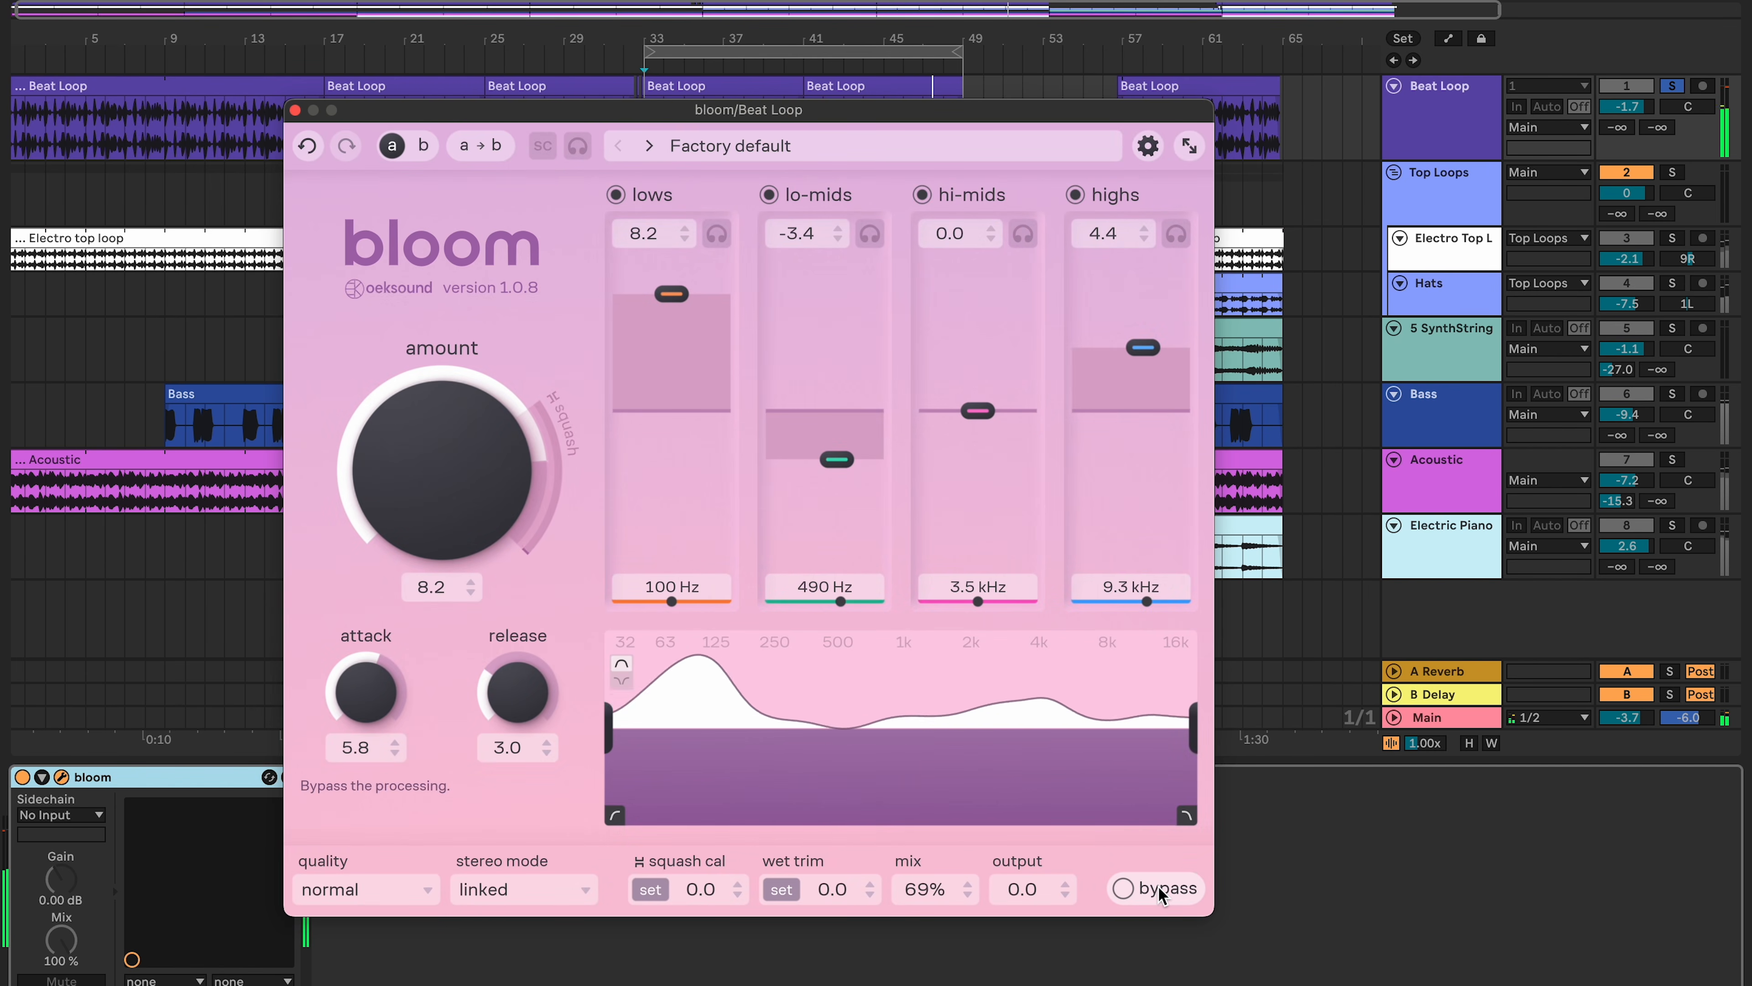
{"action": "left_click", "coordinate": [1158, 888]}
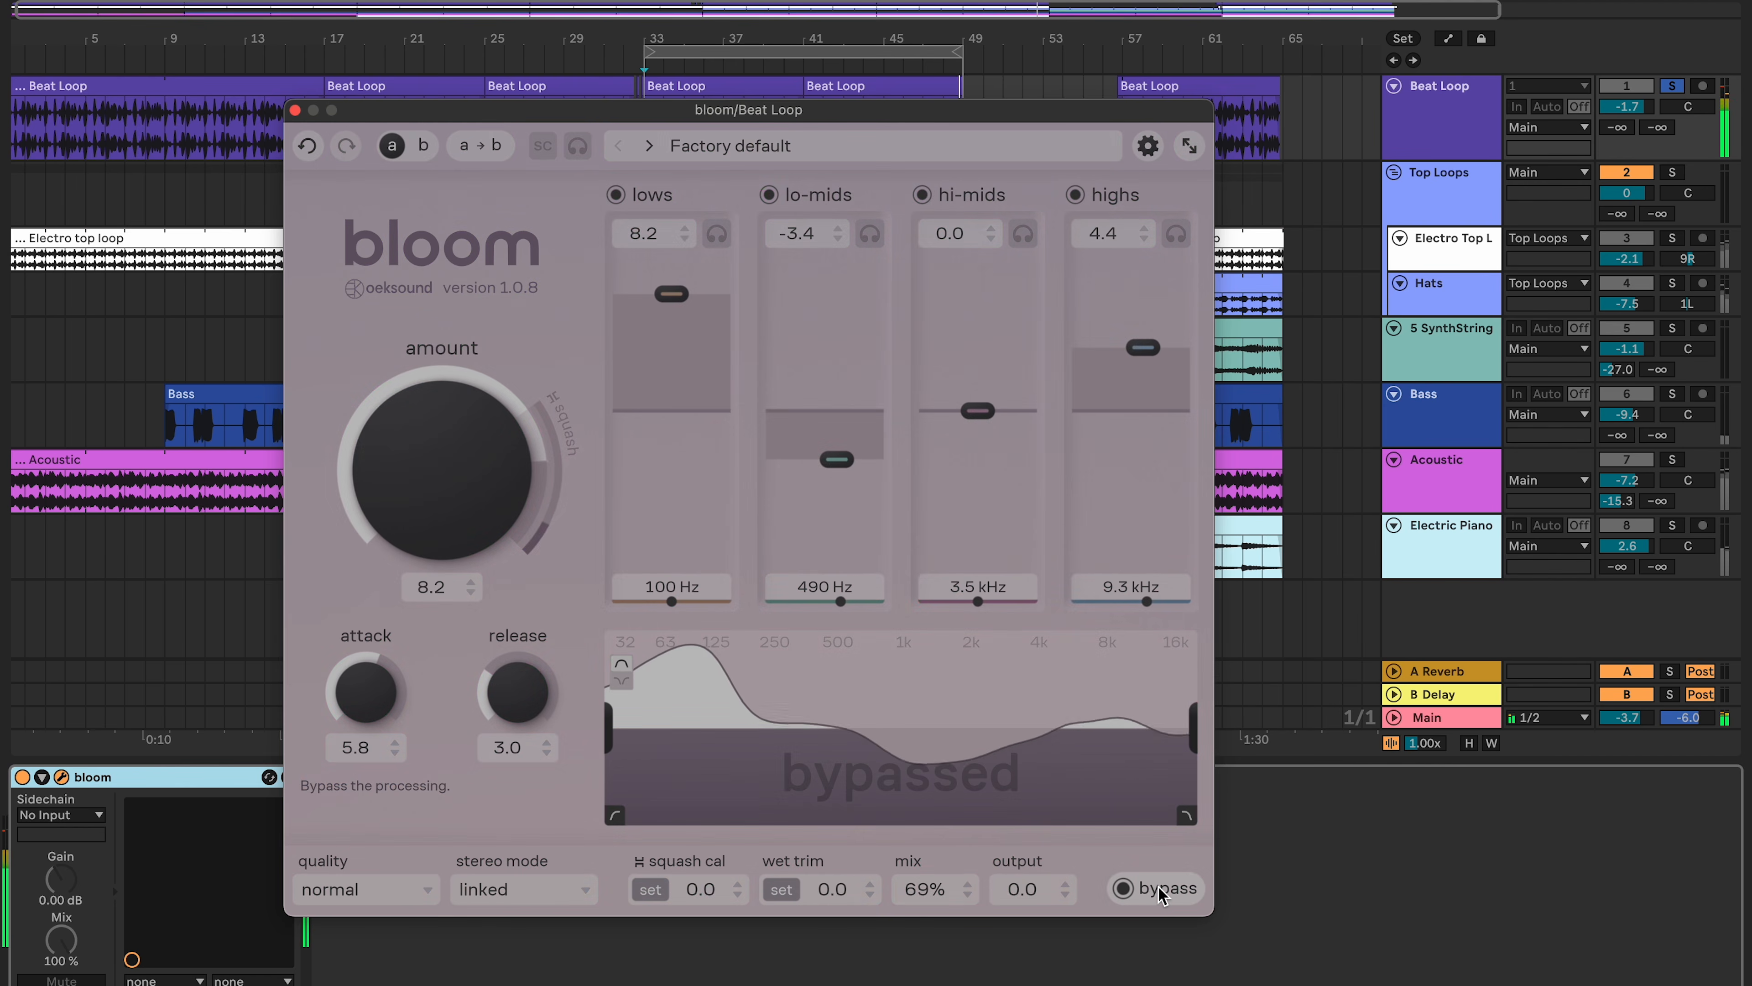
{"action": "left_click", "coordinate": [1159, 888]}
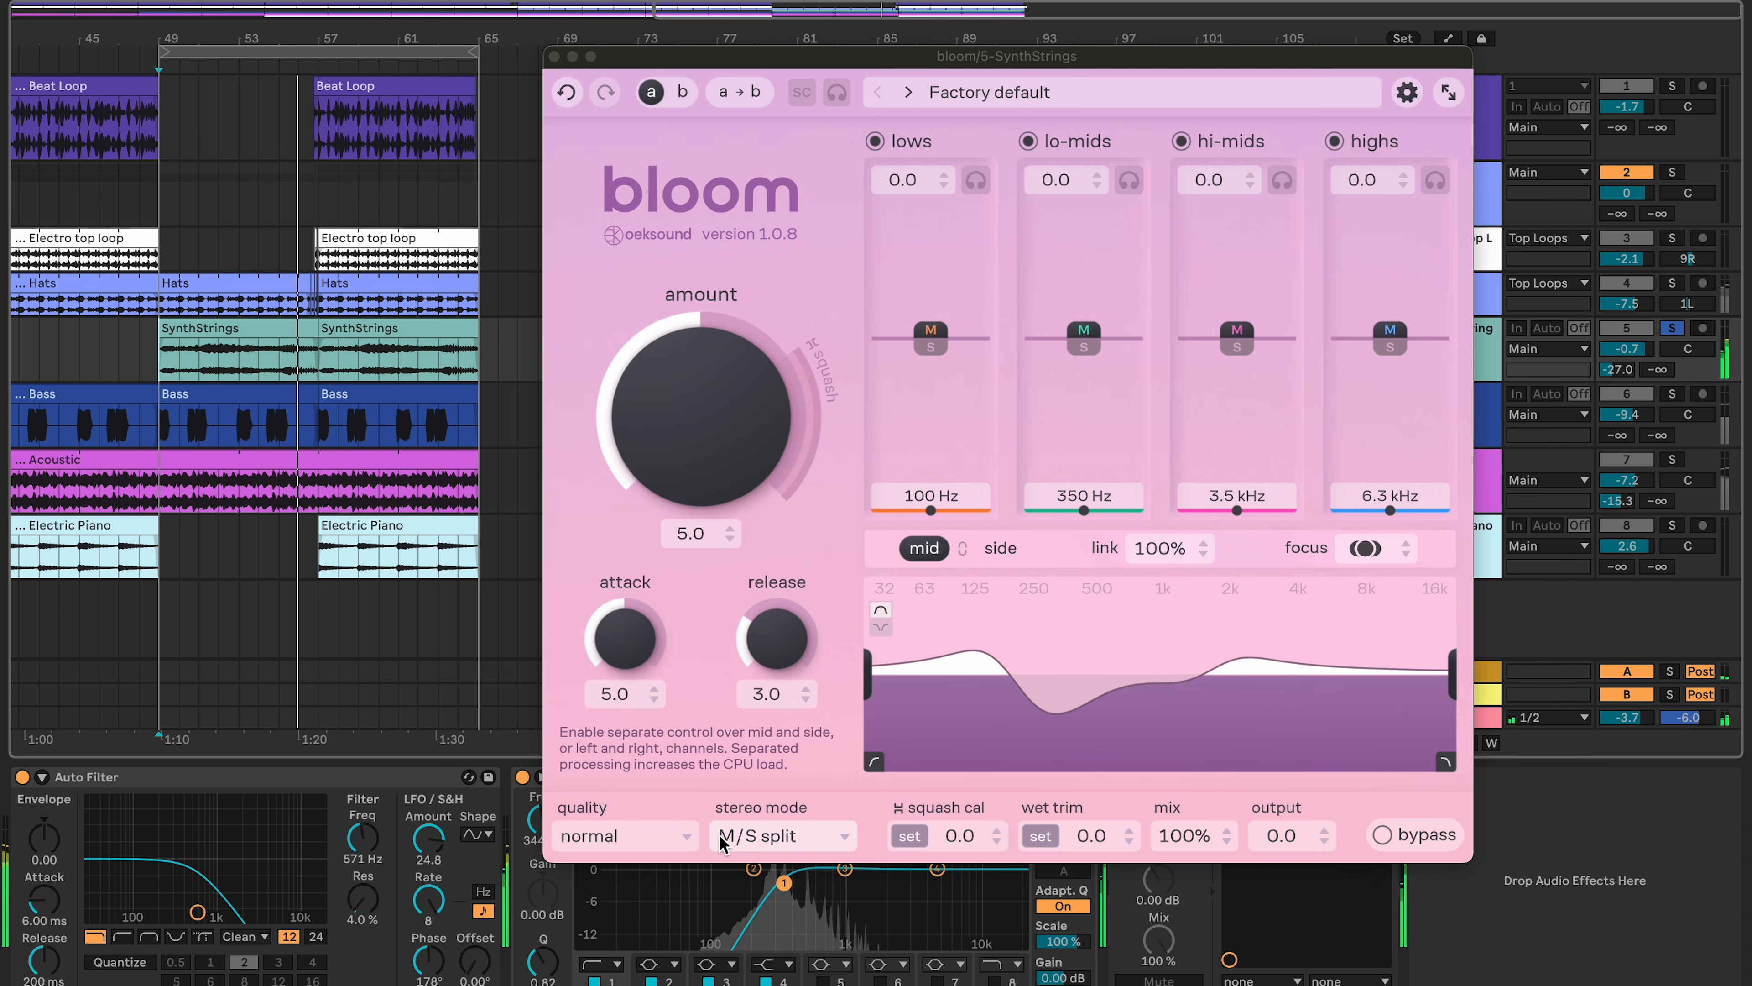
Use the M/S split stereo mode on the SynthStrings track and make the side channel active.
{"action": "left_click", "coordinate": [750, 838]}
{"action": "left_click", "coordinate": [743, 838]}
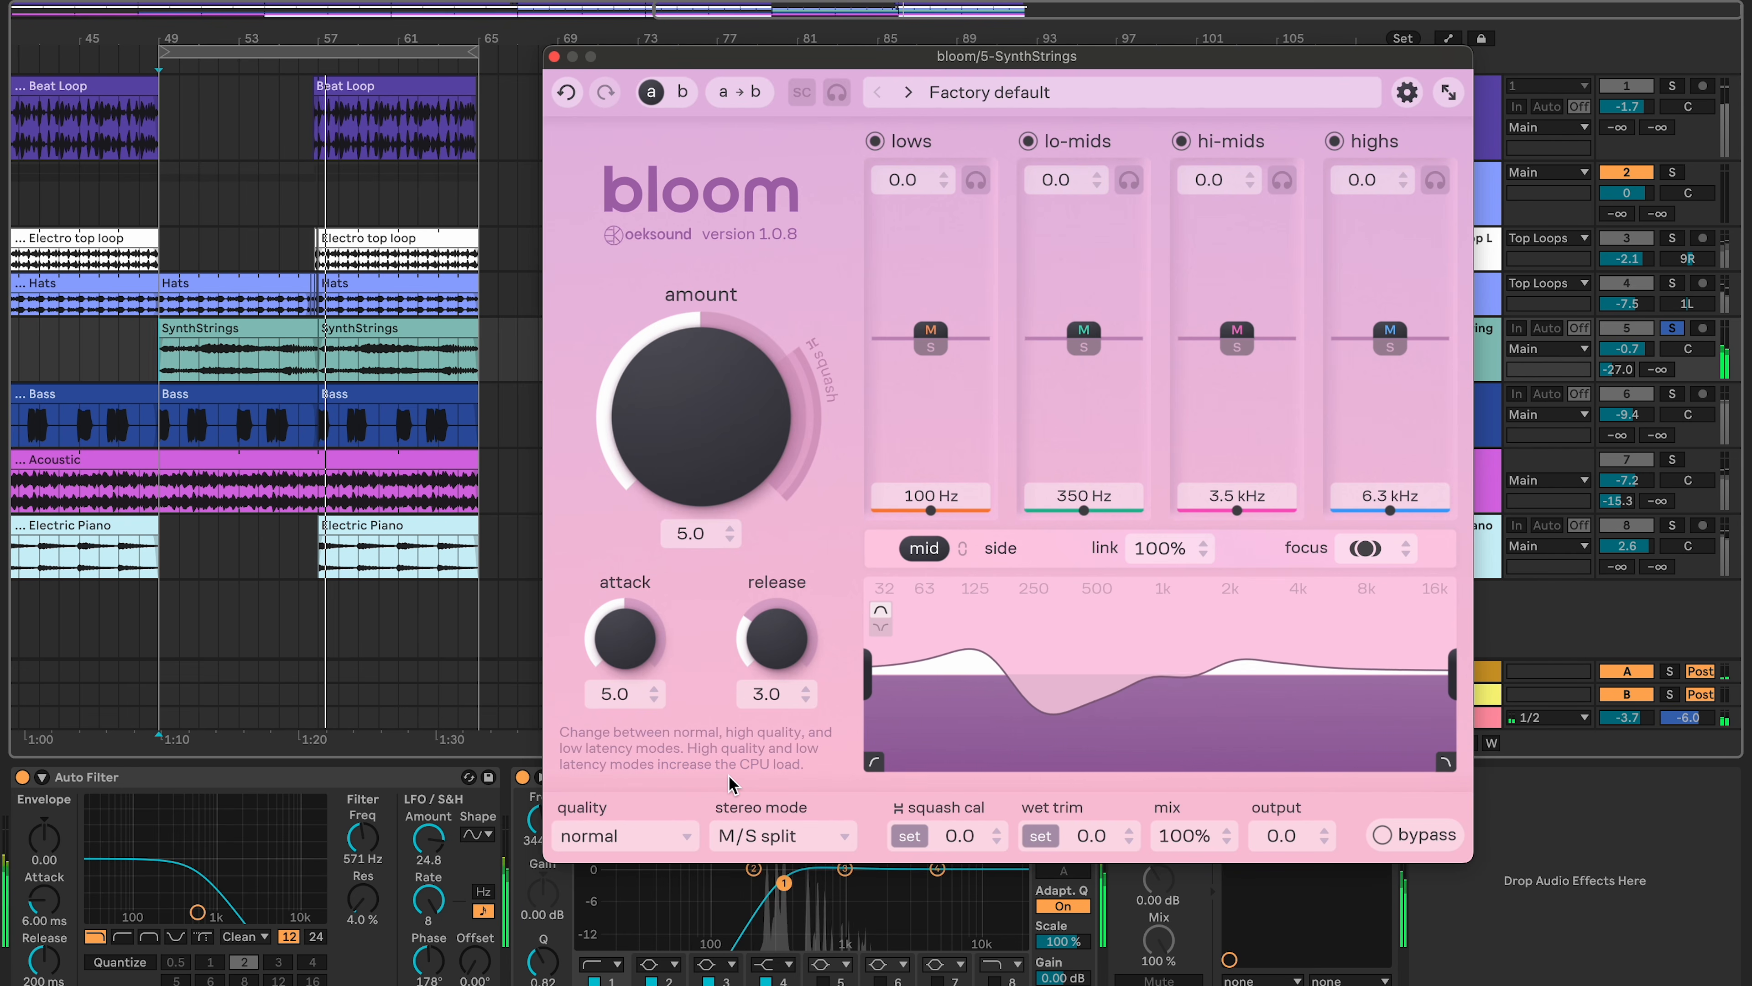
{"action": "left_click", "coordinate": [1000, 548]}
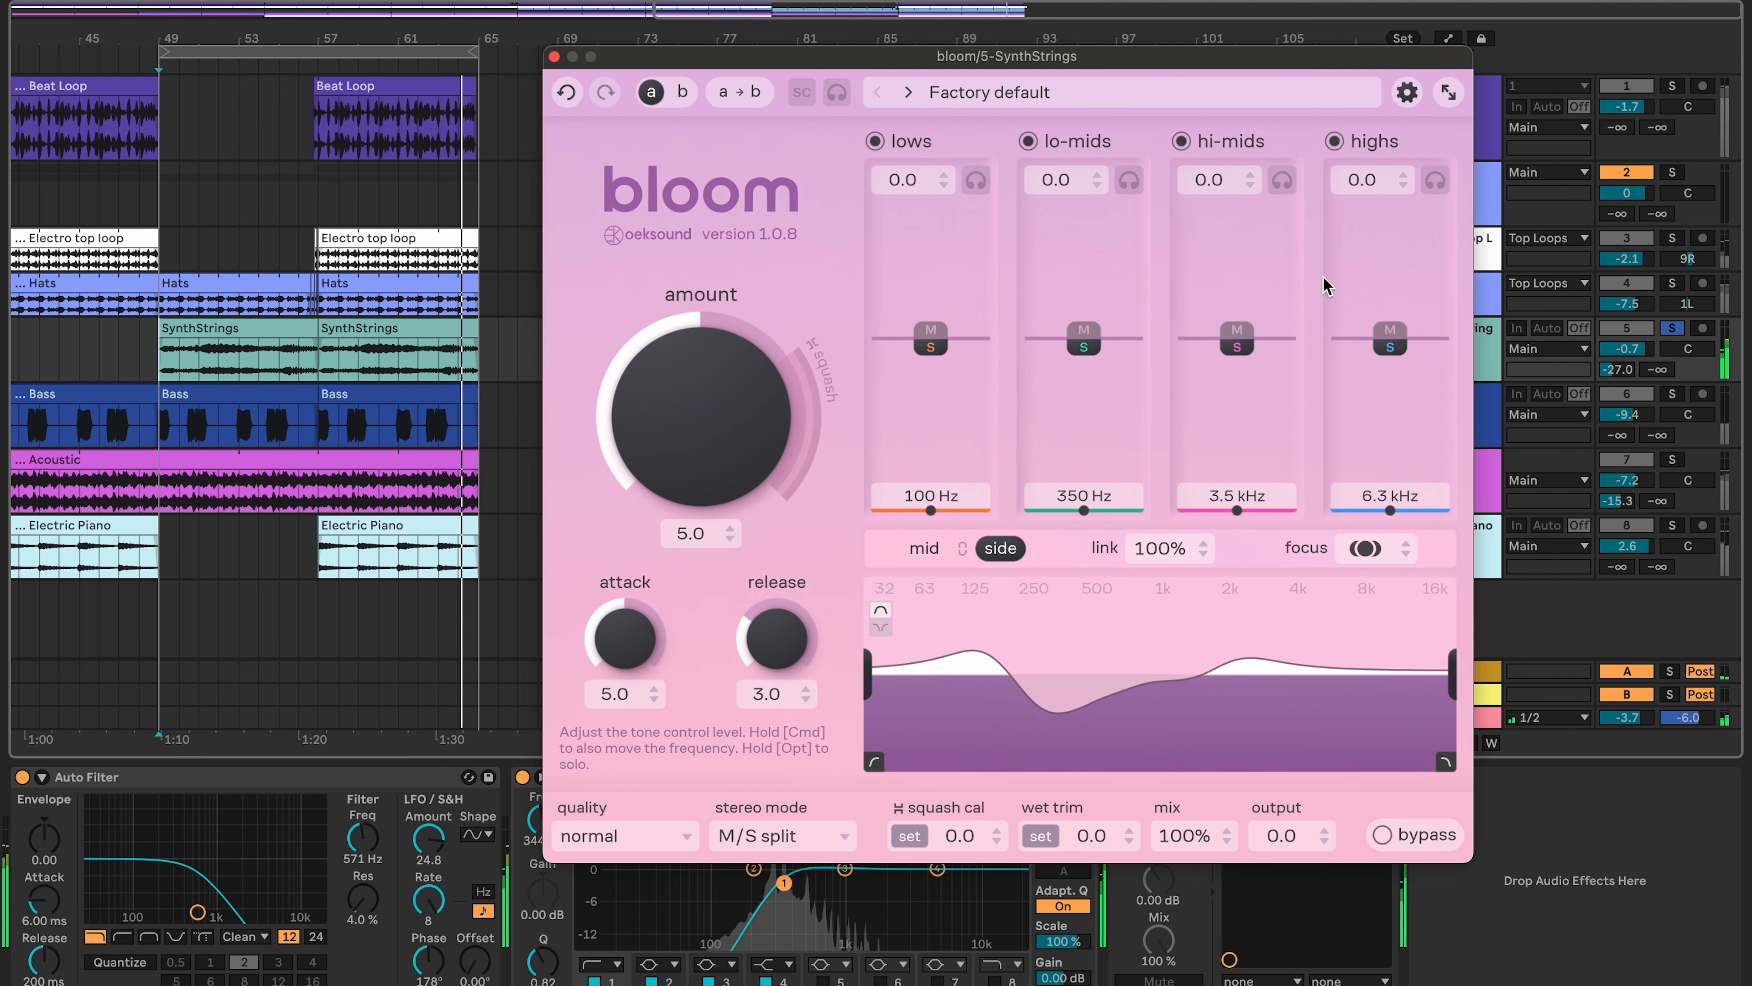
Audition the hi-mids alone, set their side level to 5.5 at 1.4 kHz and raise the amount to 7.6.
{"action": "left_click", "coordinate": [1282, 181]}
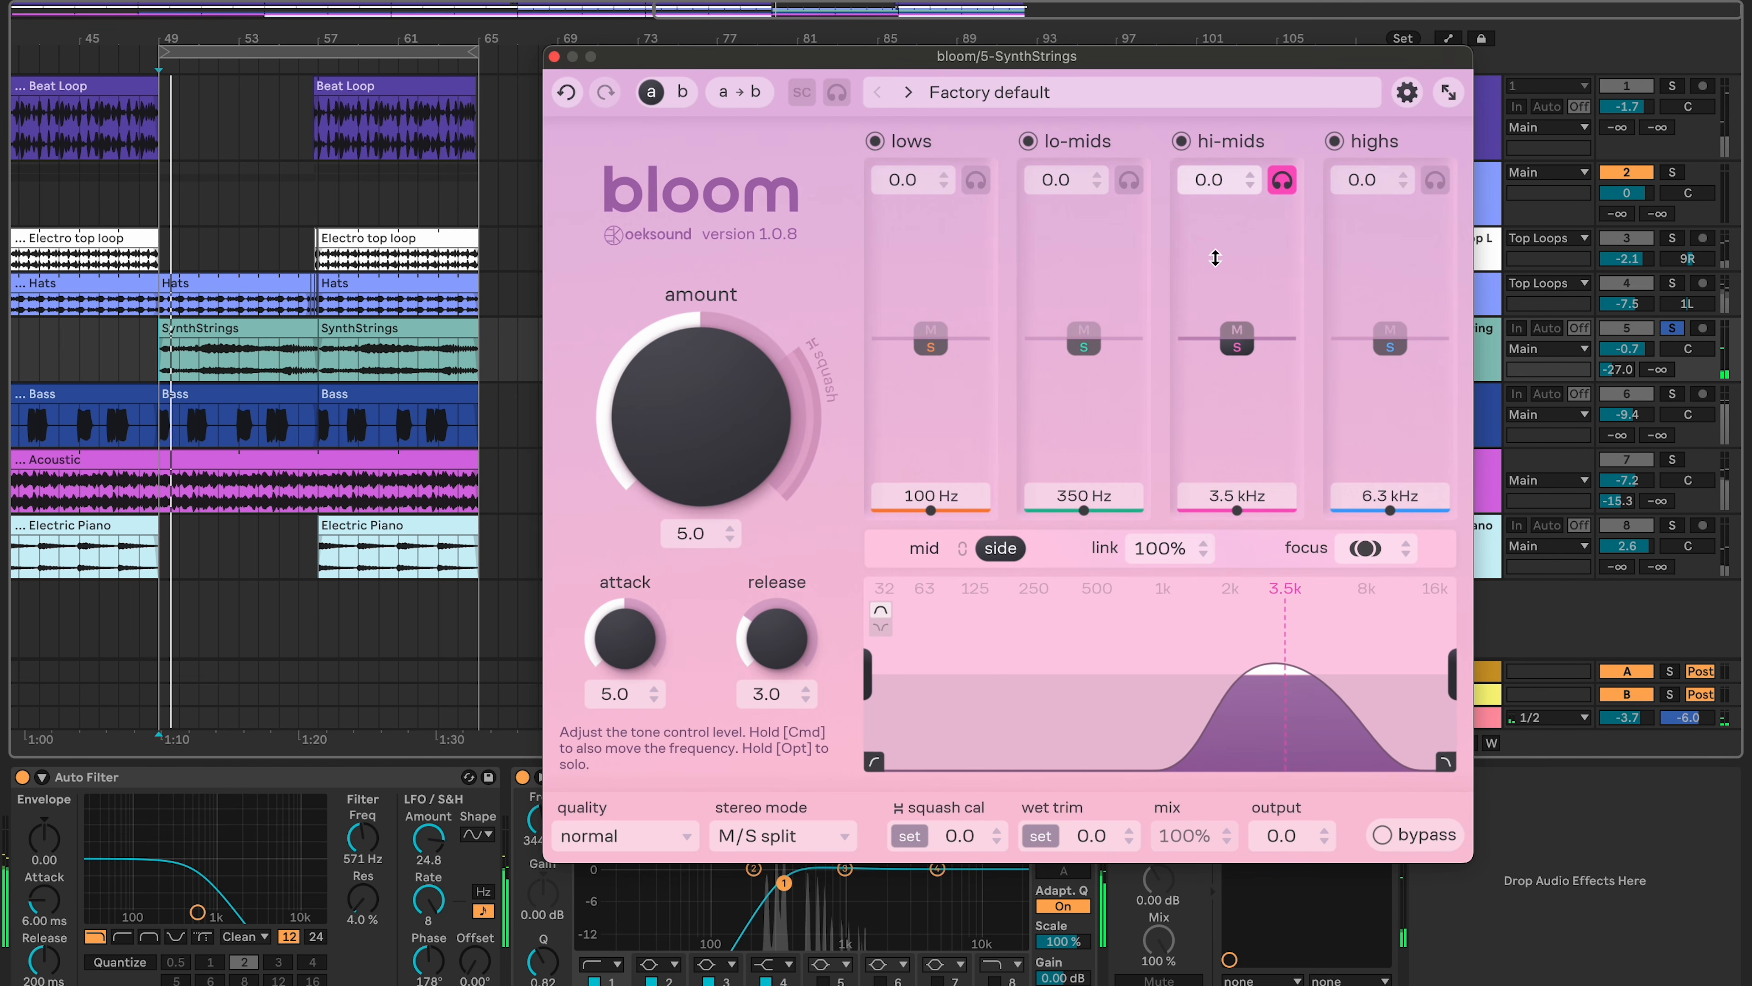
{"action": "left_click_drag", "start_coordinate": [1235, 348], "coordinate": [1211, 303]}
{"action": "left_click_drag", "start_coordinate": [703, 395], "coordinate": [692, 249]}
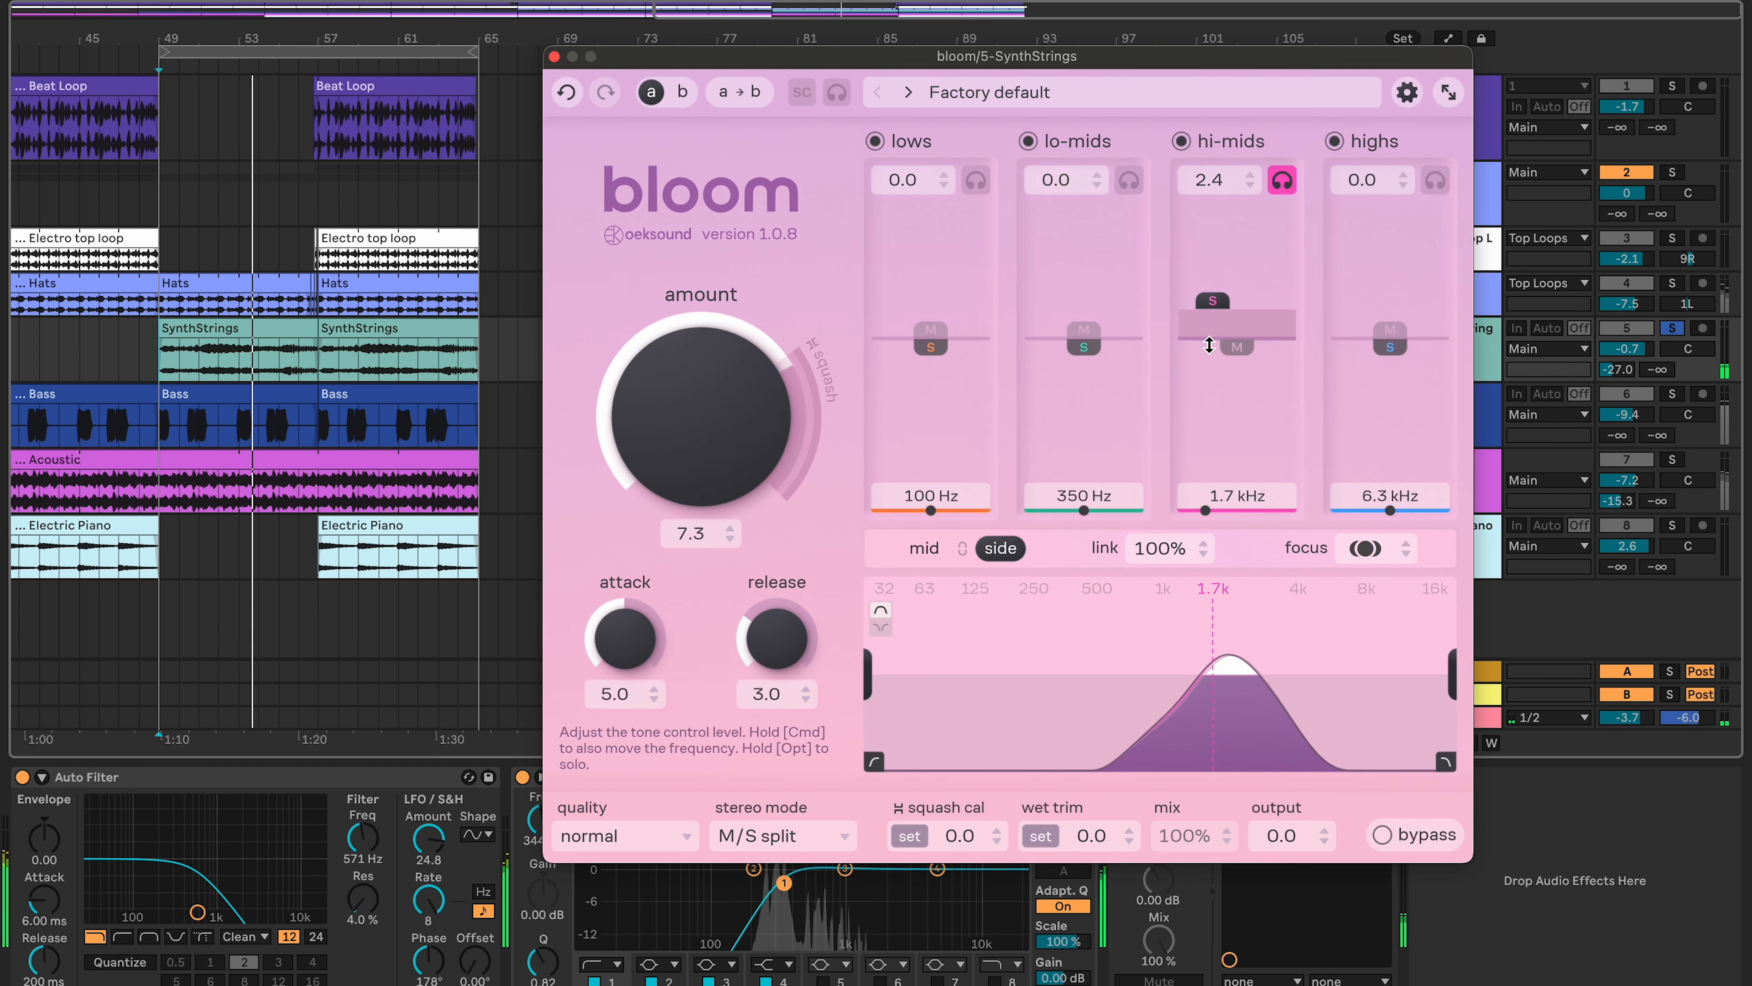
{"action": "mouse_move", "coordinate": [1208, 298]}
{"action": "left_mouse_down"}
{"action": "mouse_move", "coordinate": [1174, 257]}
{"action": "mouse_move", "coordinate": [1206, 263]}
{"action": "left_mouse_up"}
{"action": "left_click_drag", "start_coordinate": [704, 391], "coordinate": [715, 364]}
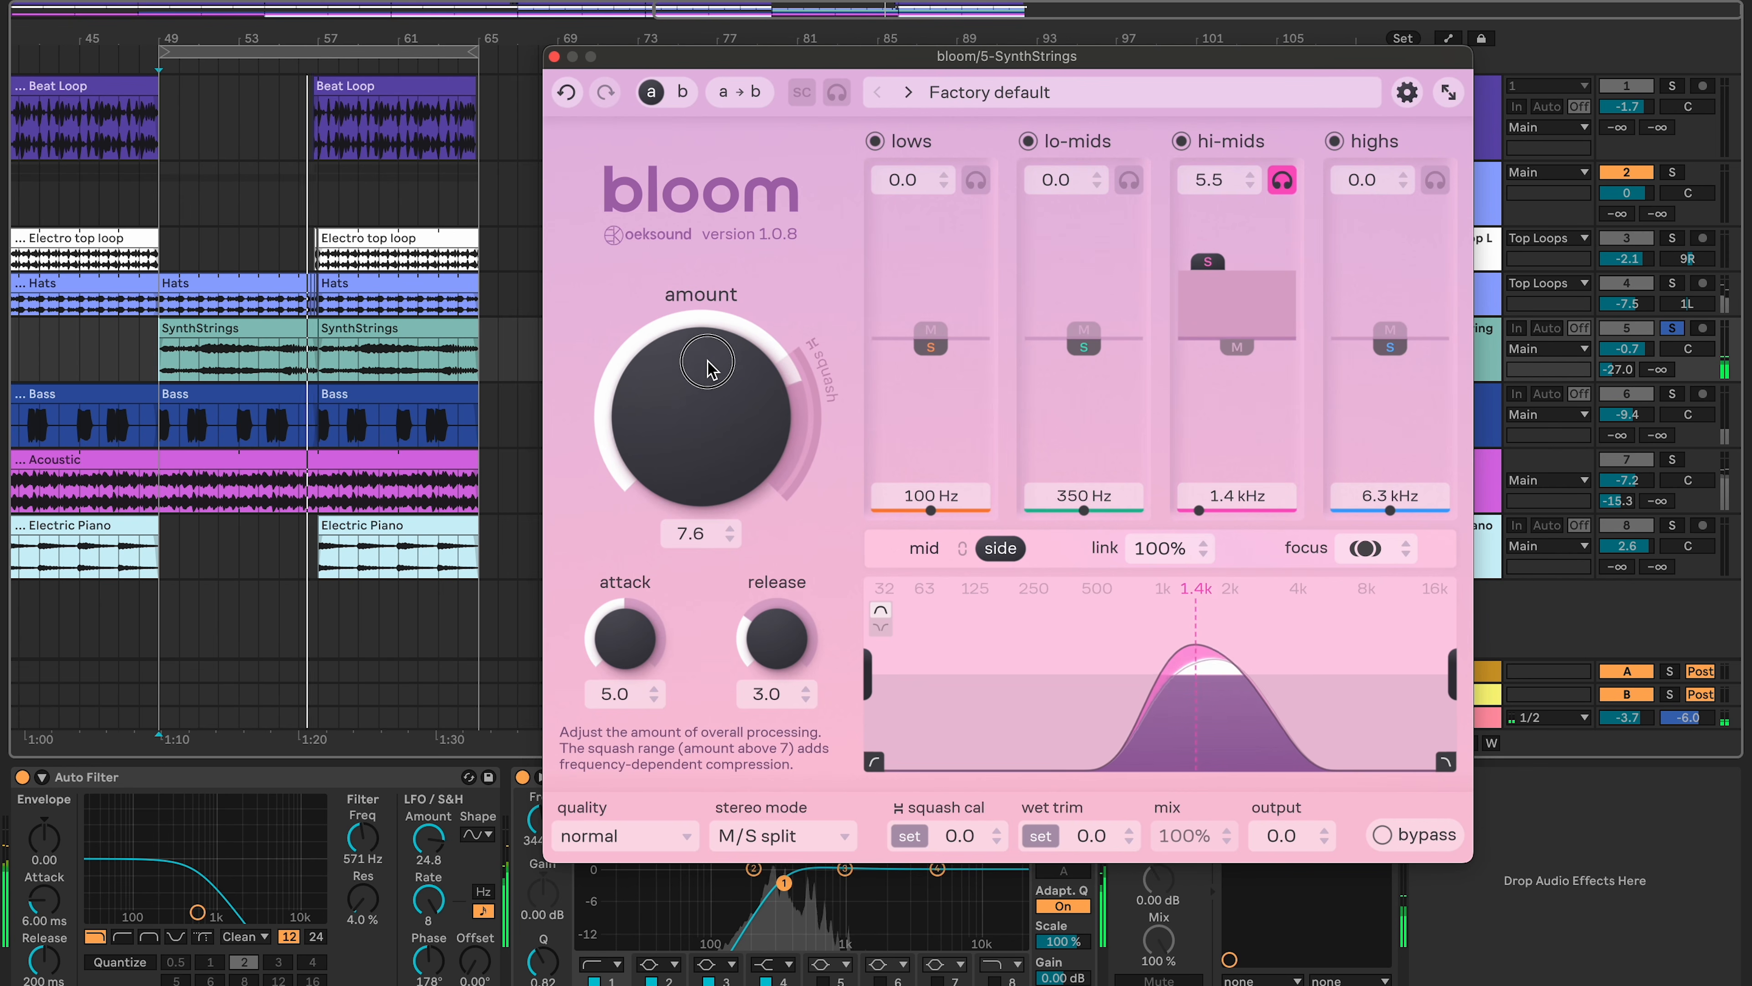
Set the side lo-mids to 7.7 at 610 Hz while auditioning that band, and raise the amount to 8.0.
{"action": "left_click_drag", "start_coordinate": [1089, 340], "coordinate": [1085, 241]}
{"action": "left_click", "coordinate": [1130, 181]}
{"action": "mouse_move", "coordinate": [690, 418]}
{"action": "left_mouse_down"}
{"action": "mouse_move", "coordinate": [685, 391]}
{"action": "mouse_move", "coordinate": [703, 403]}
{"action": "left_mouse_up"}
{"action": "left_click_drag", "start_coordinate": [1066, 236], "coordinate": [1099, 236]}
{"action": "left_click", "coordinate": [1128, 179]}
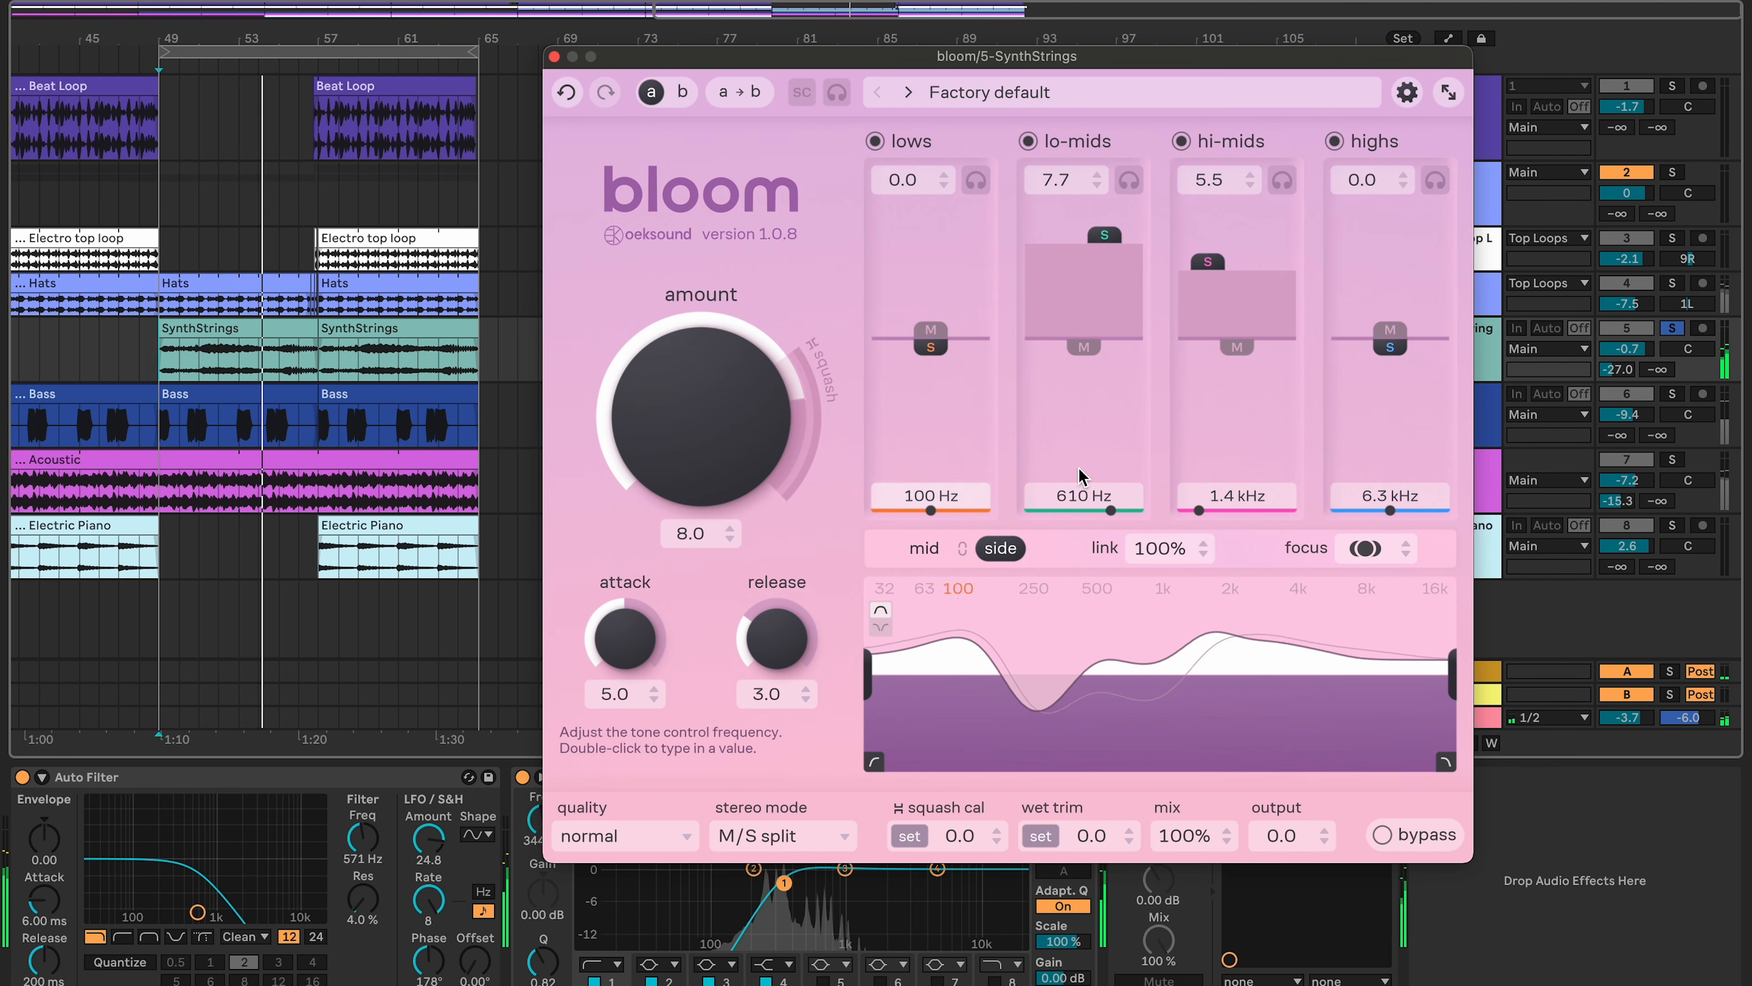
Switch to the mid channel and lower its lo-mids to -4.2 at 640 Hz, auditioning that band alone.
{"action": "left_click", "coordinate": [923, 549]}
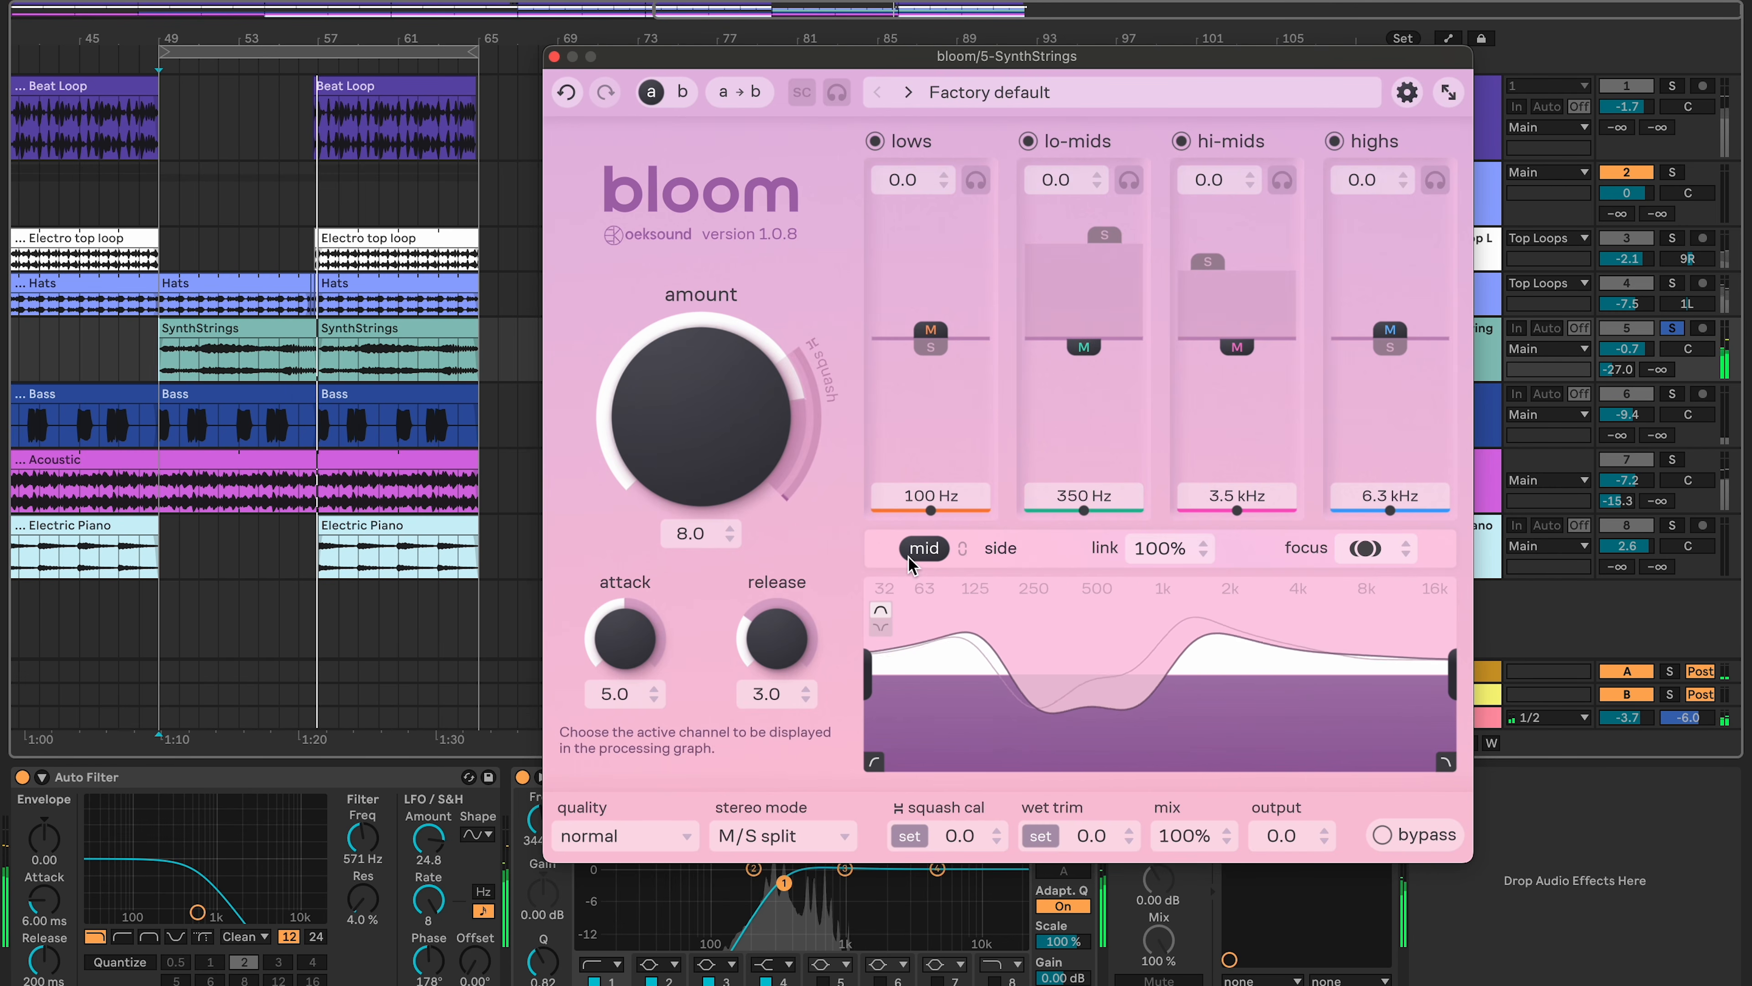
{"action": "left_click_drag", "start_coordinate": [1078, 360], "coordinate": [1107, 399]}
{"action": "left_click", "coordinate": [1128, 179]}
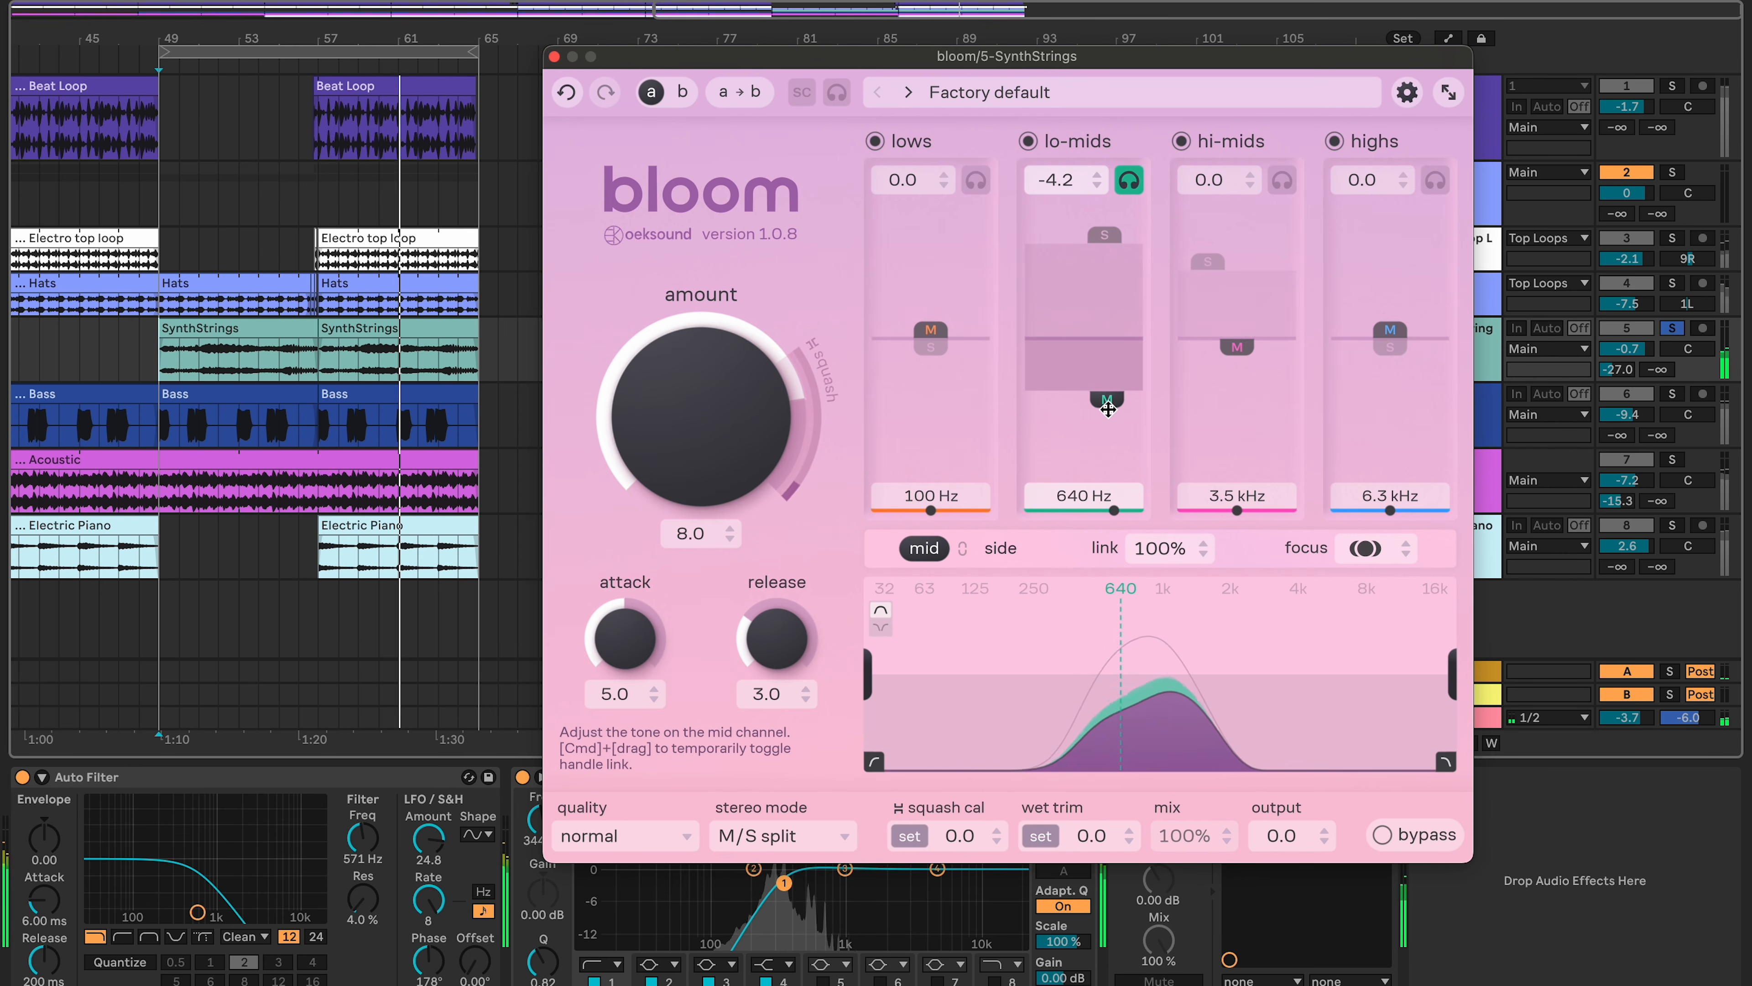
Lower the mid channel's hi-mids to -5.8 at 2.6 kHz while auditioning that band alone.
{"action": "left_click", "coordinate": [1282, 180]}
{"action": "left_click_drag", "start_coordinate": [1236, 346], "coordinate": [1226, 418]}
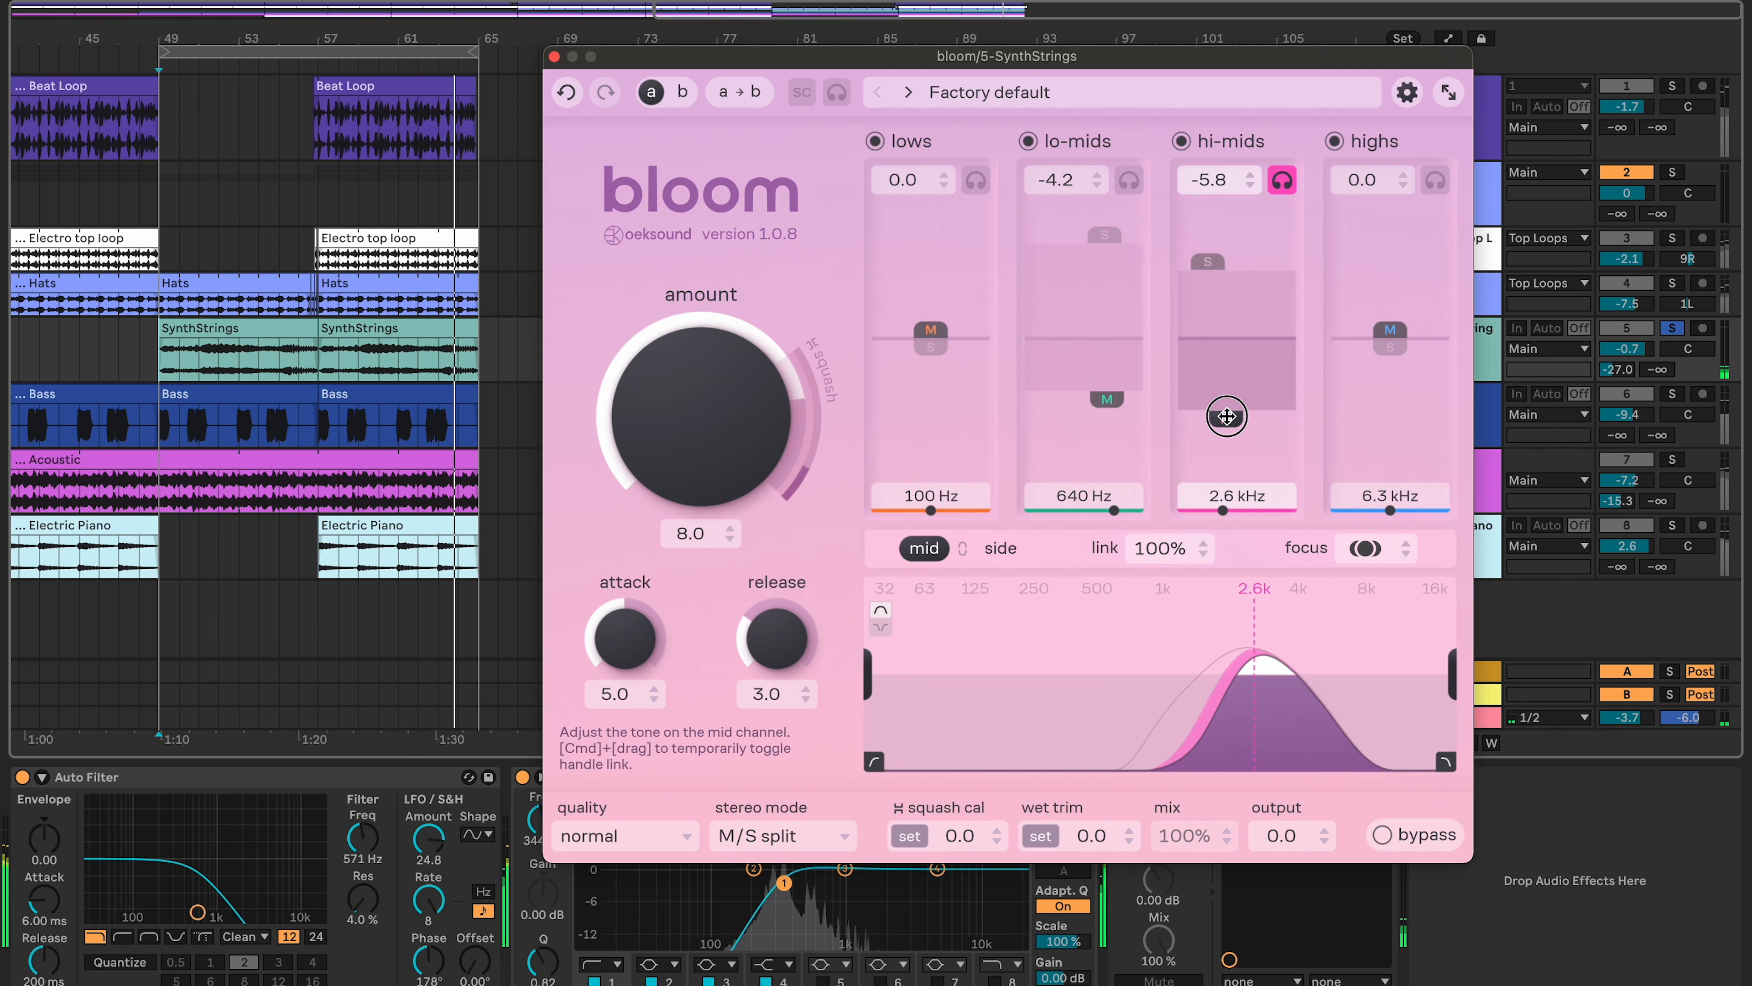
{"action": "left_click", "coordinate": [1282, 180]}
Refine the mid channel's lo-mids to -5.2 at 610 Hz and set the amount to 8.1.
{"action": "left_click_drag", "start_coordinate": [1107, 399], "coordinate": [1108, 413]}
{"action": "left_click", "coordinate": [690, 348]}
{"action": "left_click_drag", "start_coordinate": [691, 347], "coordinate": [690, 353]}
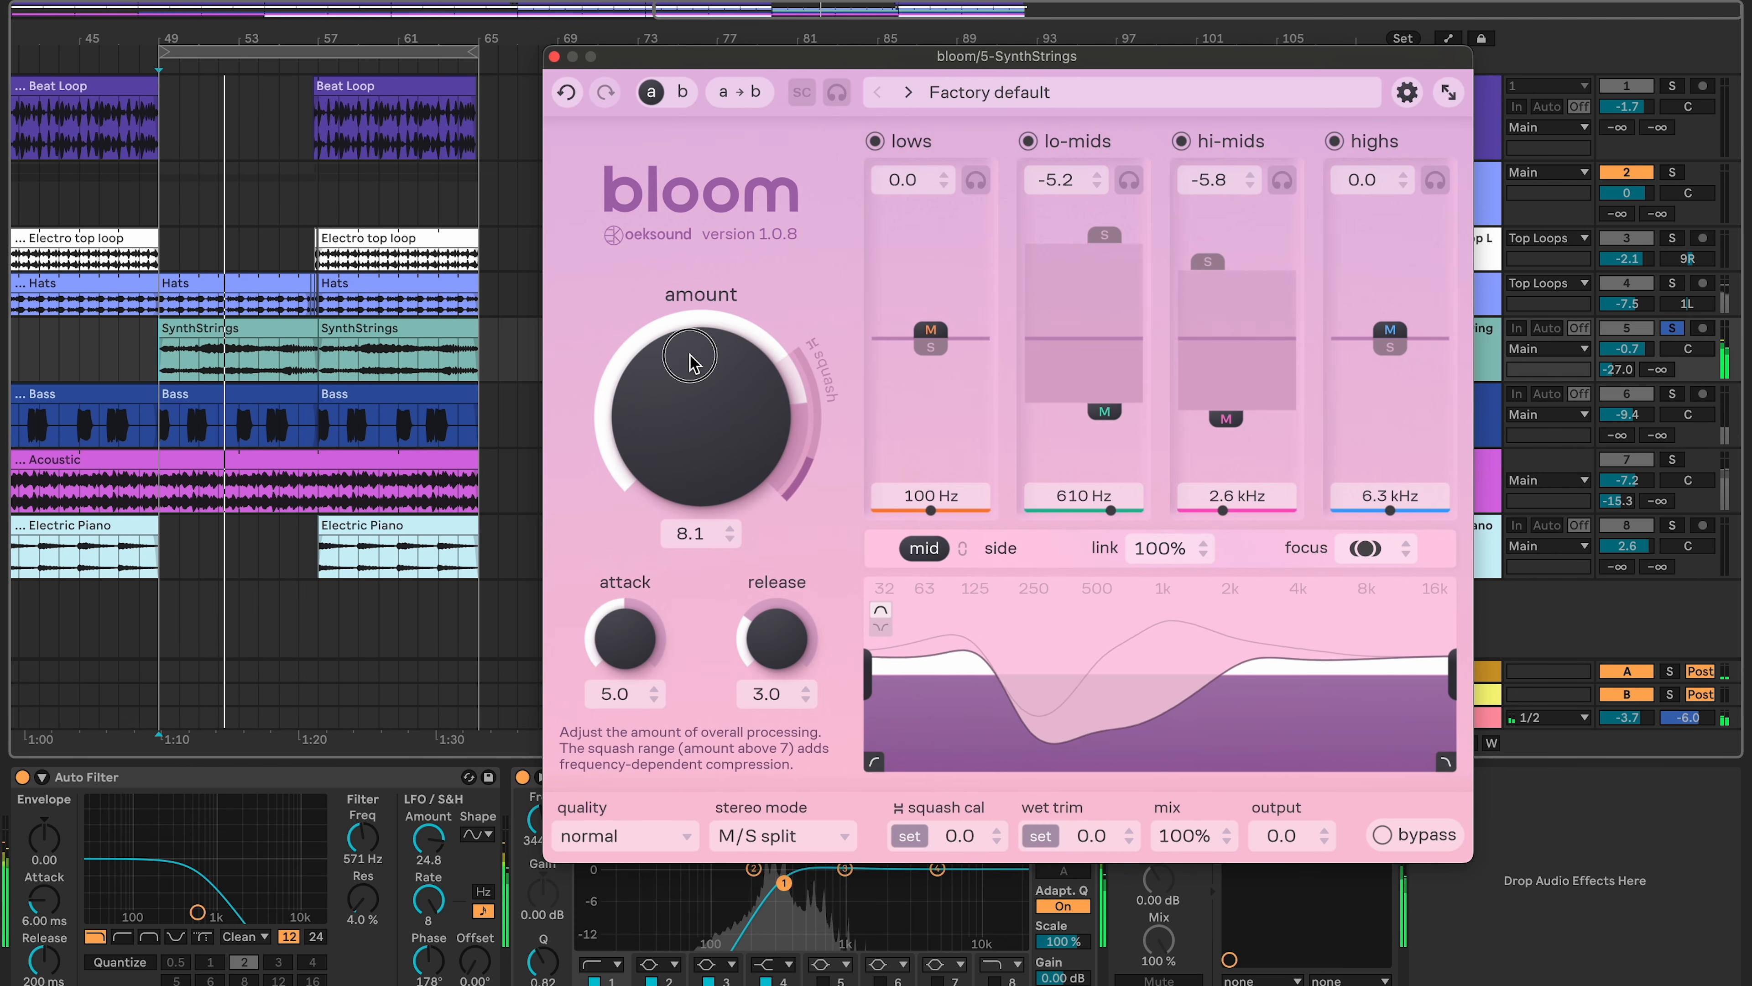
Compare the SynthStrings sound repeatedly with bloom's processing bypassed and active.
{"action": "left_click", "coordinate": [1391, 840]}
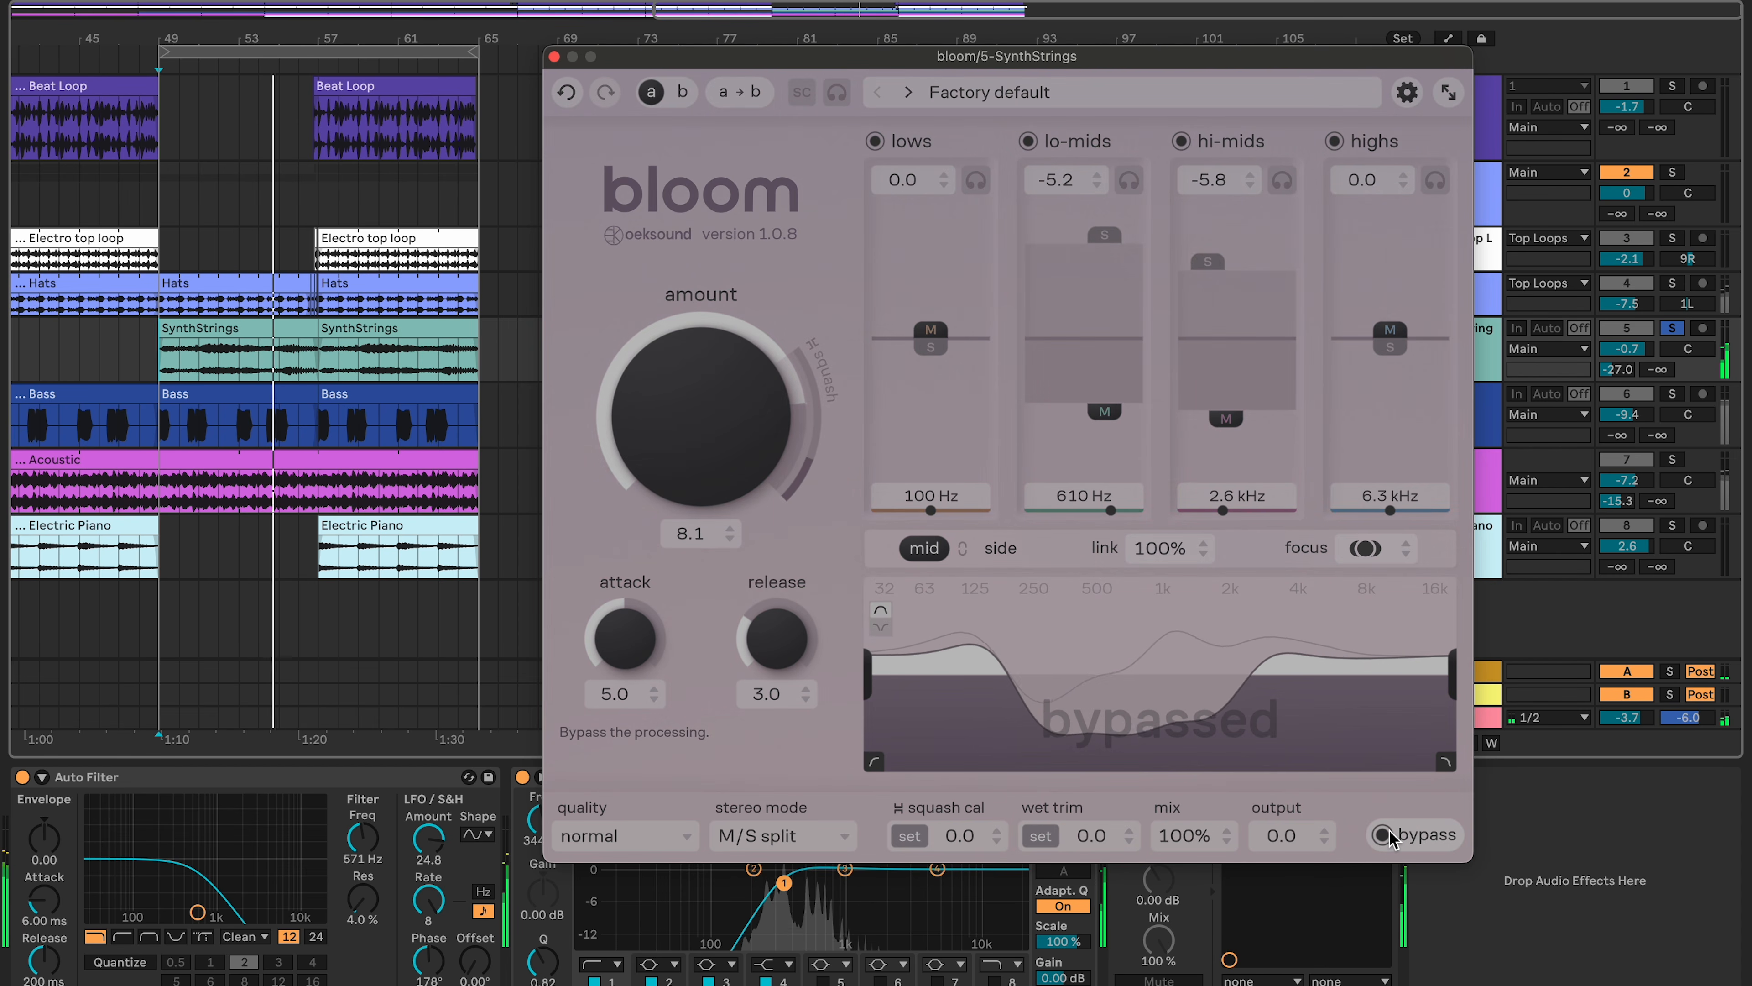
{"action": "left_click", "coordinate": [1391, 837]}
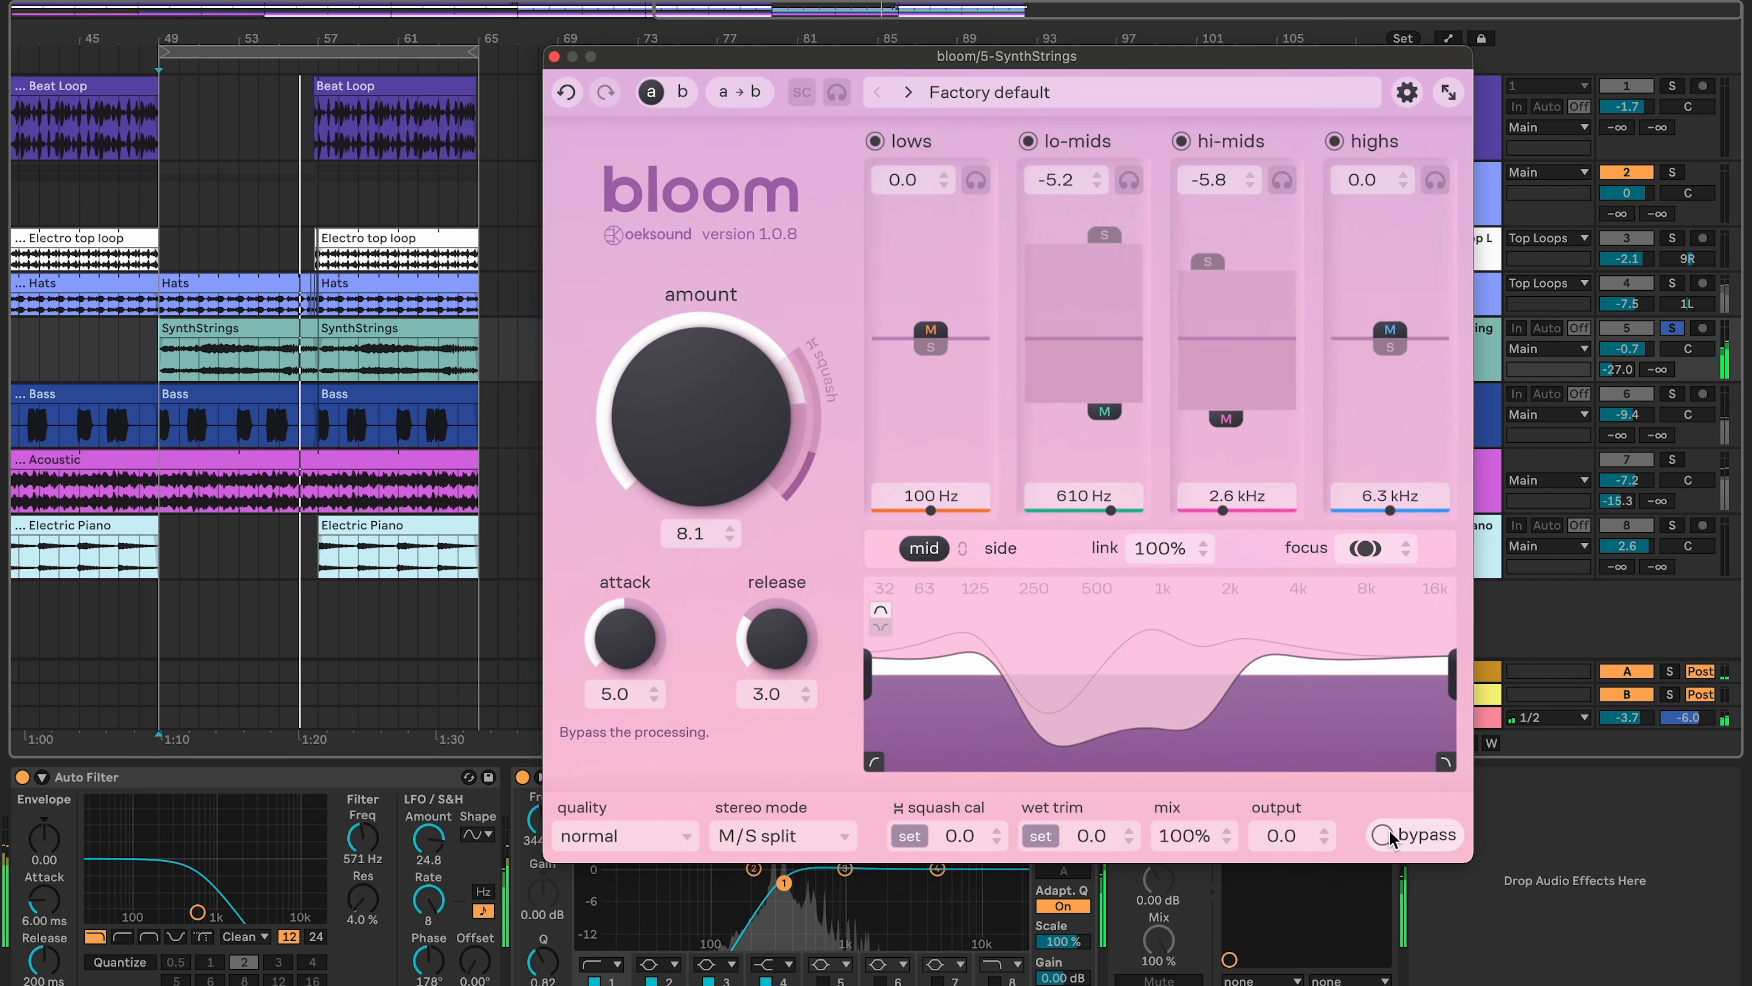
{"action": "left_click", "coordinate": [1391, 836]}
{"action": "left_click", "coordinate": [1391, 836]}
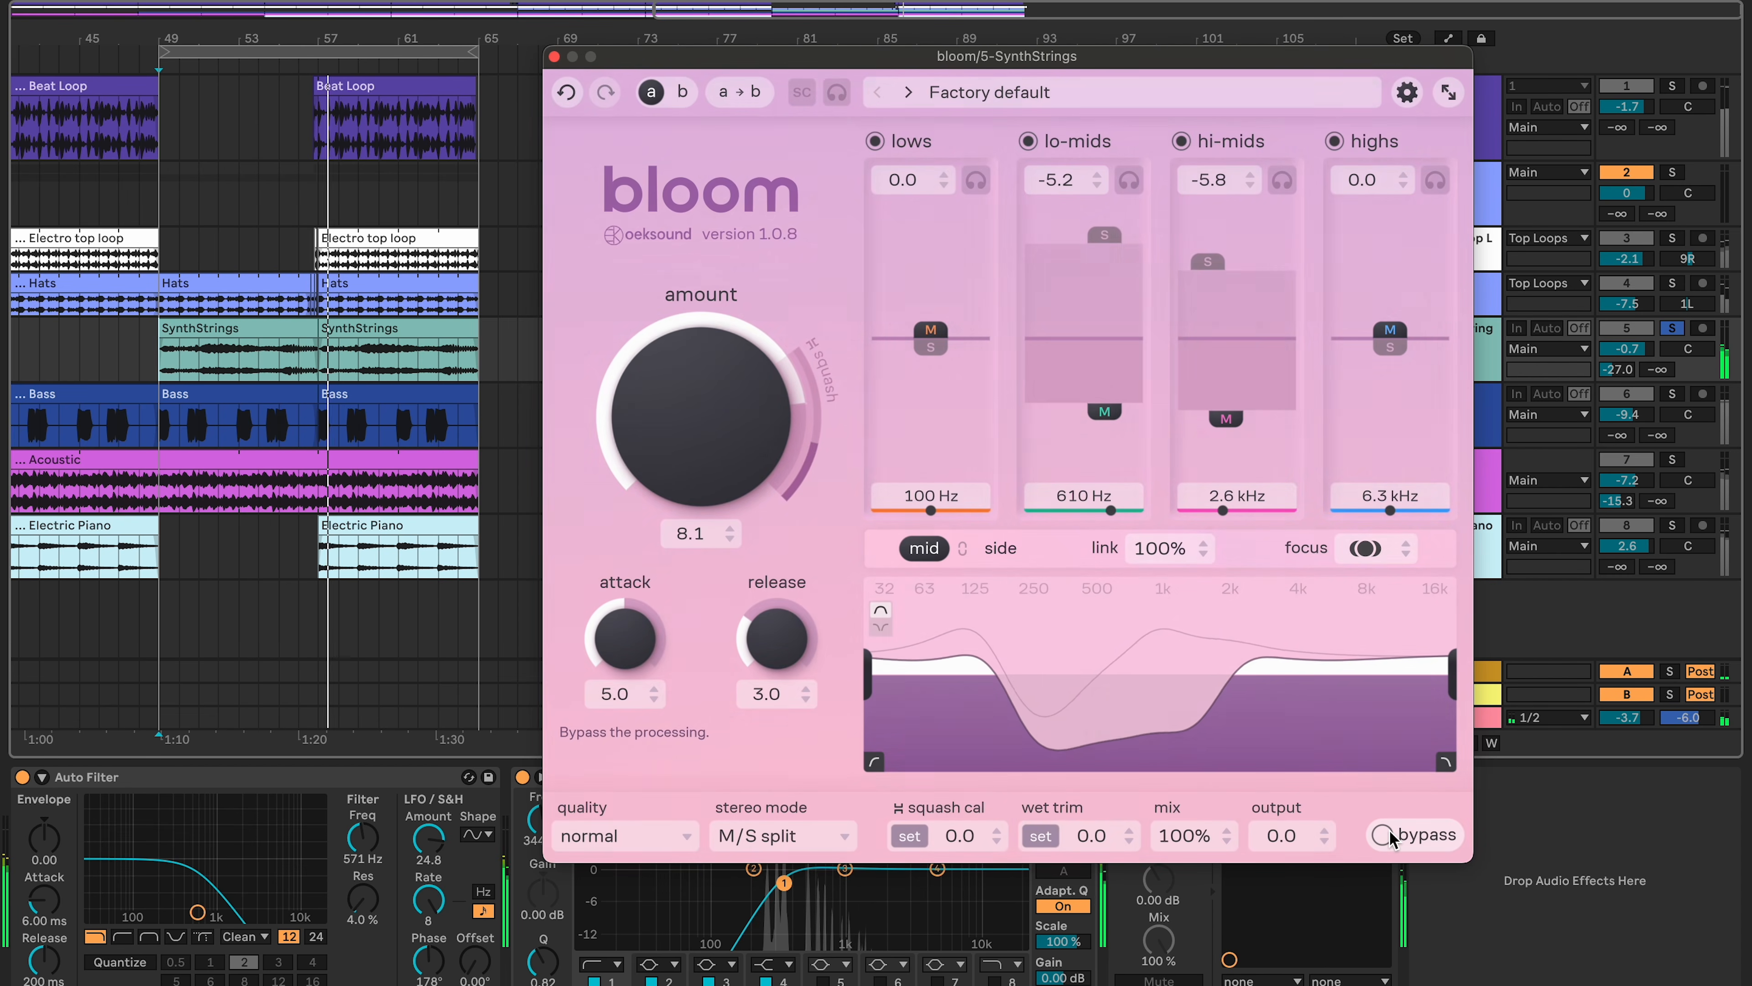
{"action": "left_click", "coordinate": [1391, 836]}
{"action": "left_click", "coordinate": [1391, 837]}
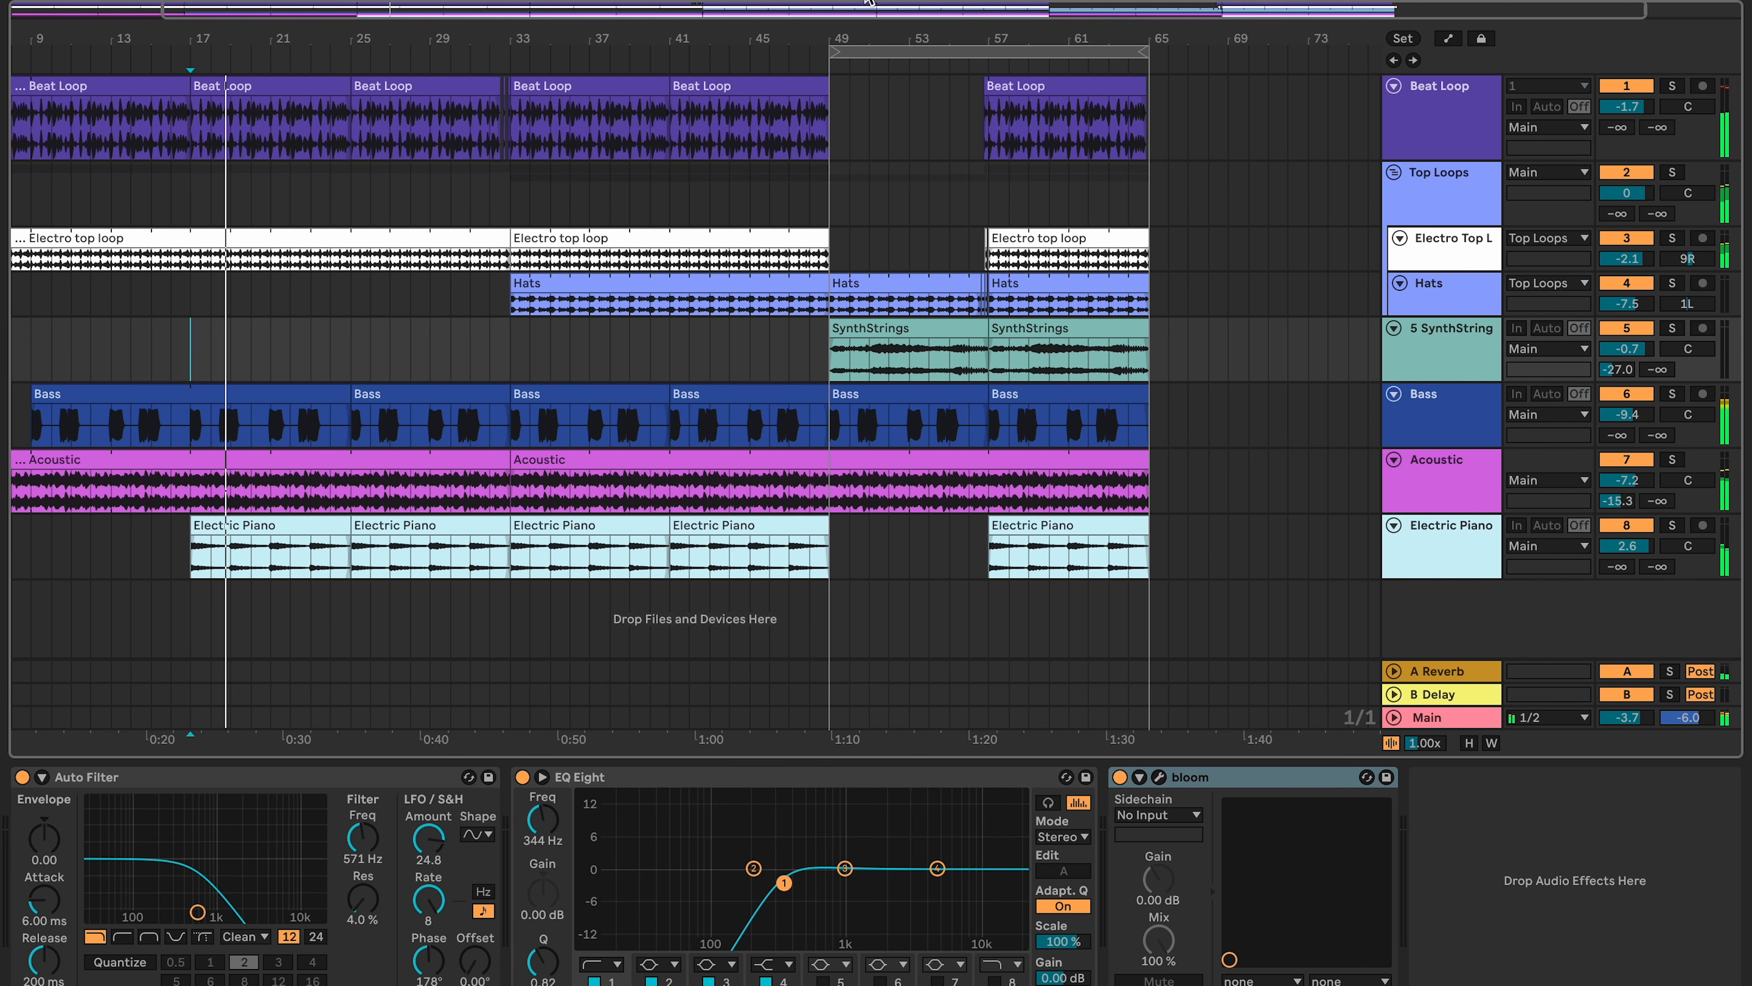
{"action": "left_click", "coordinate": [1116, 1]}
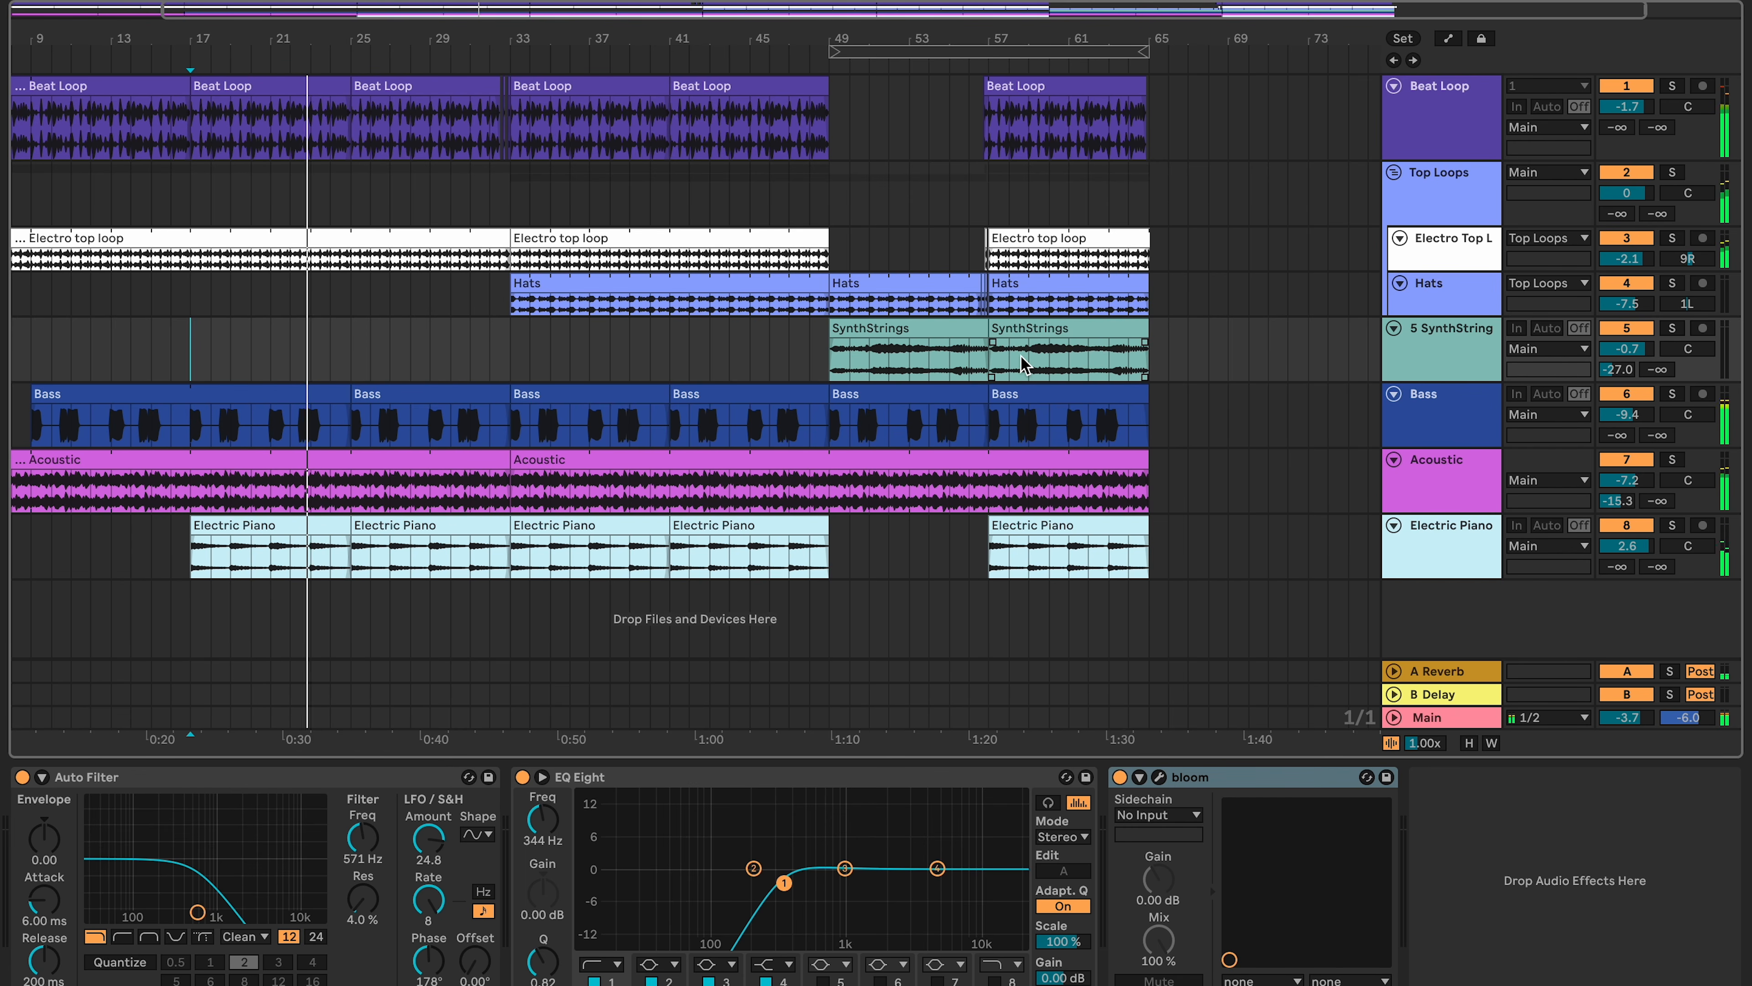
Review the bloom settings on the Beat Loop track and on the Acoustic track, closing the Acoustic plugin window when done.
{"action": "left_click", "coordinate": [1456, 124]}
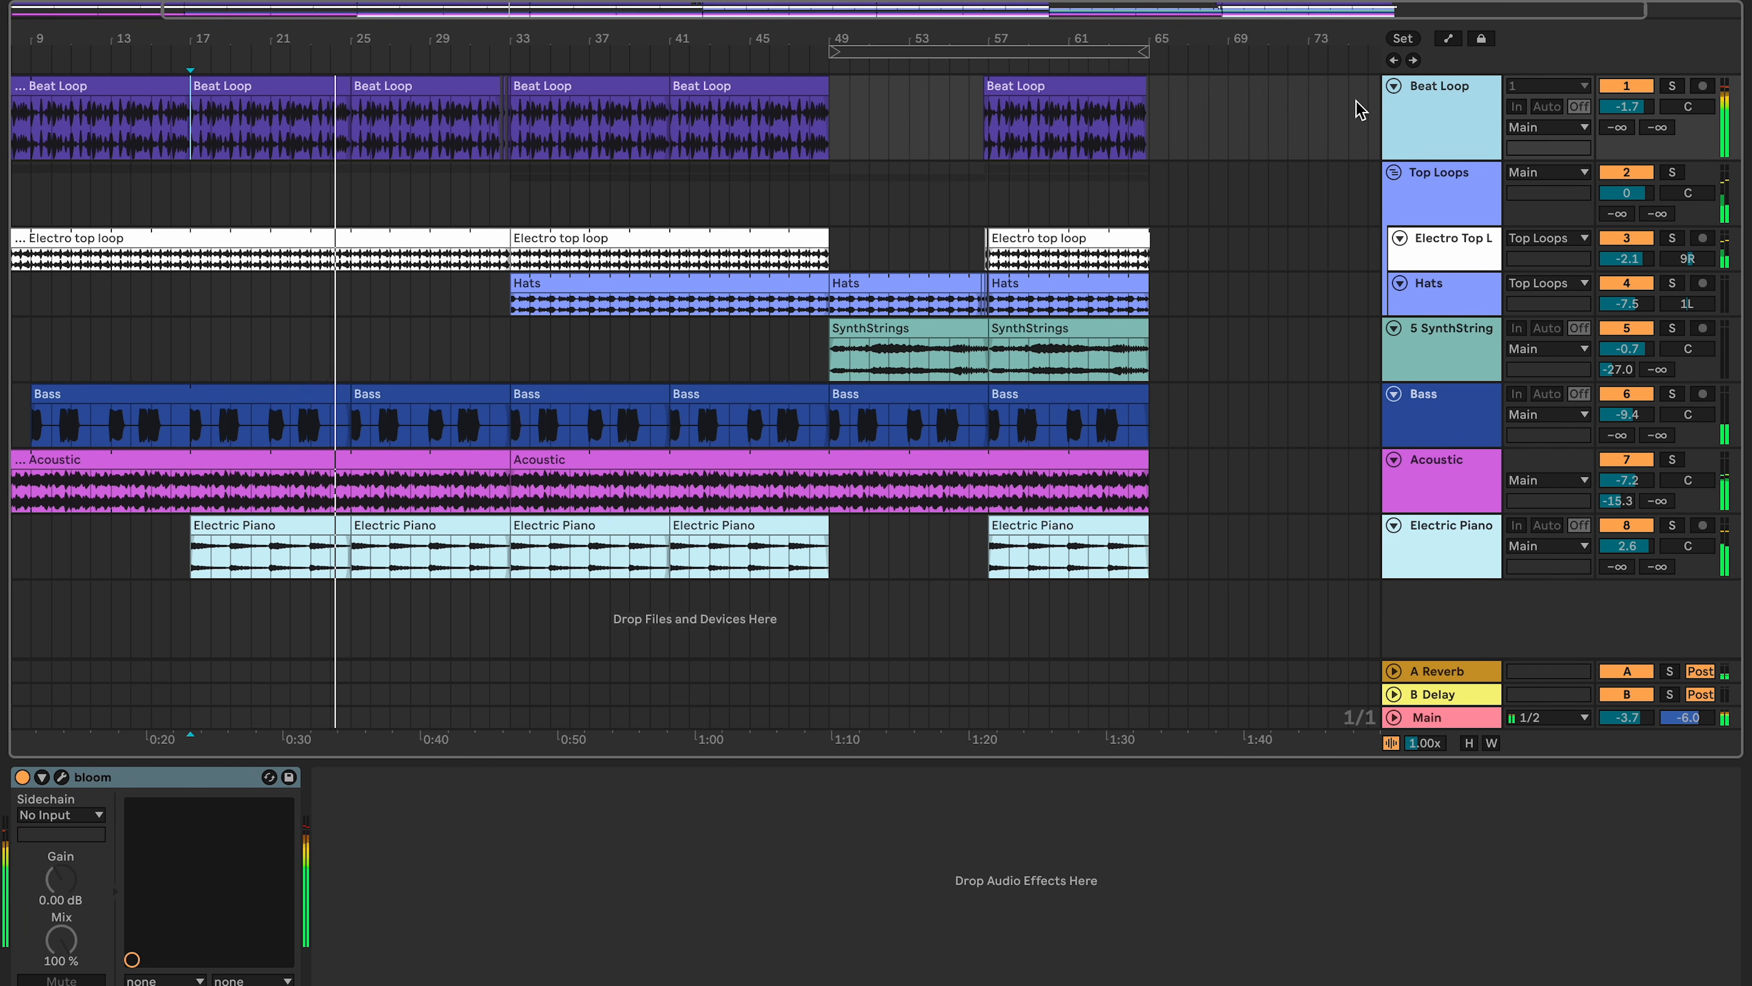
{"action": "left_click", "coordinate": [62, 777]}
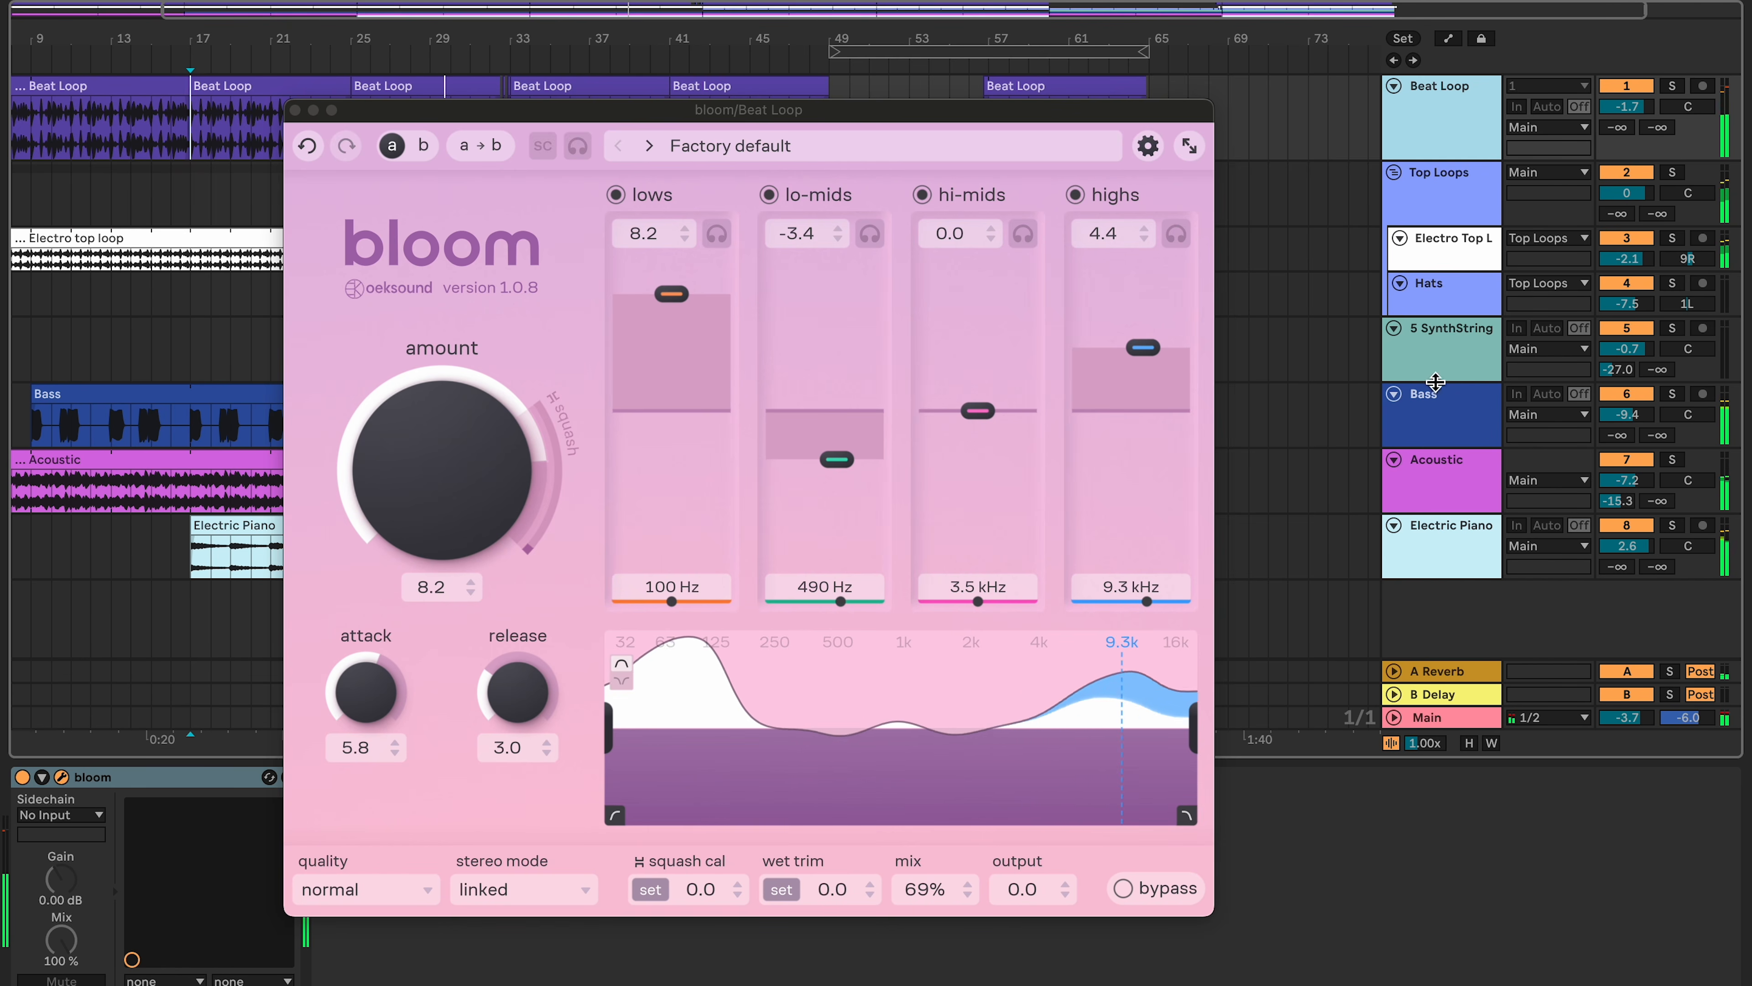
{"action": "left_click", "coordinate": [1436, 475]}
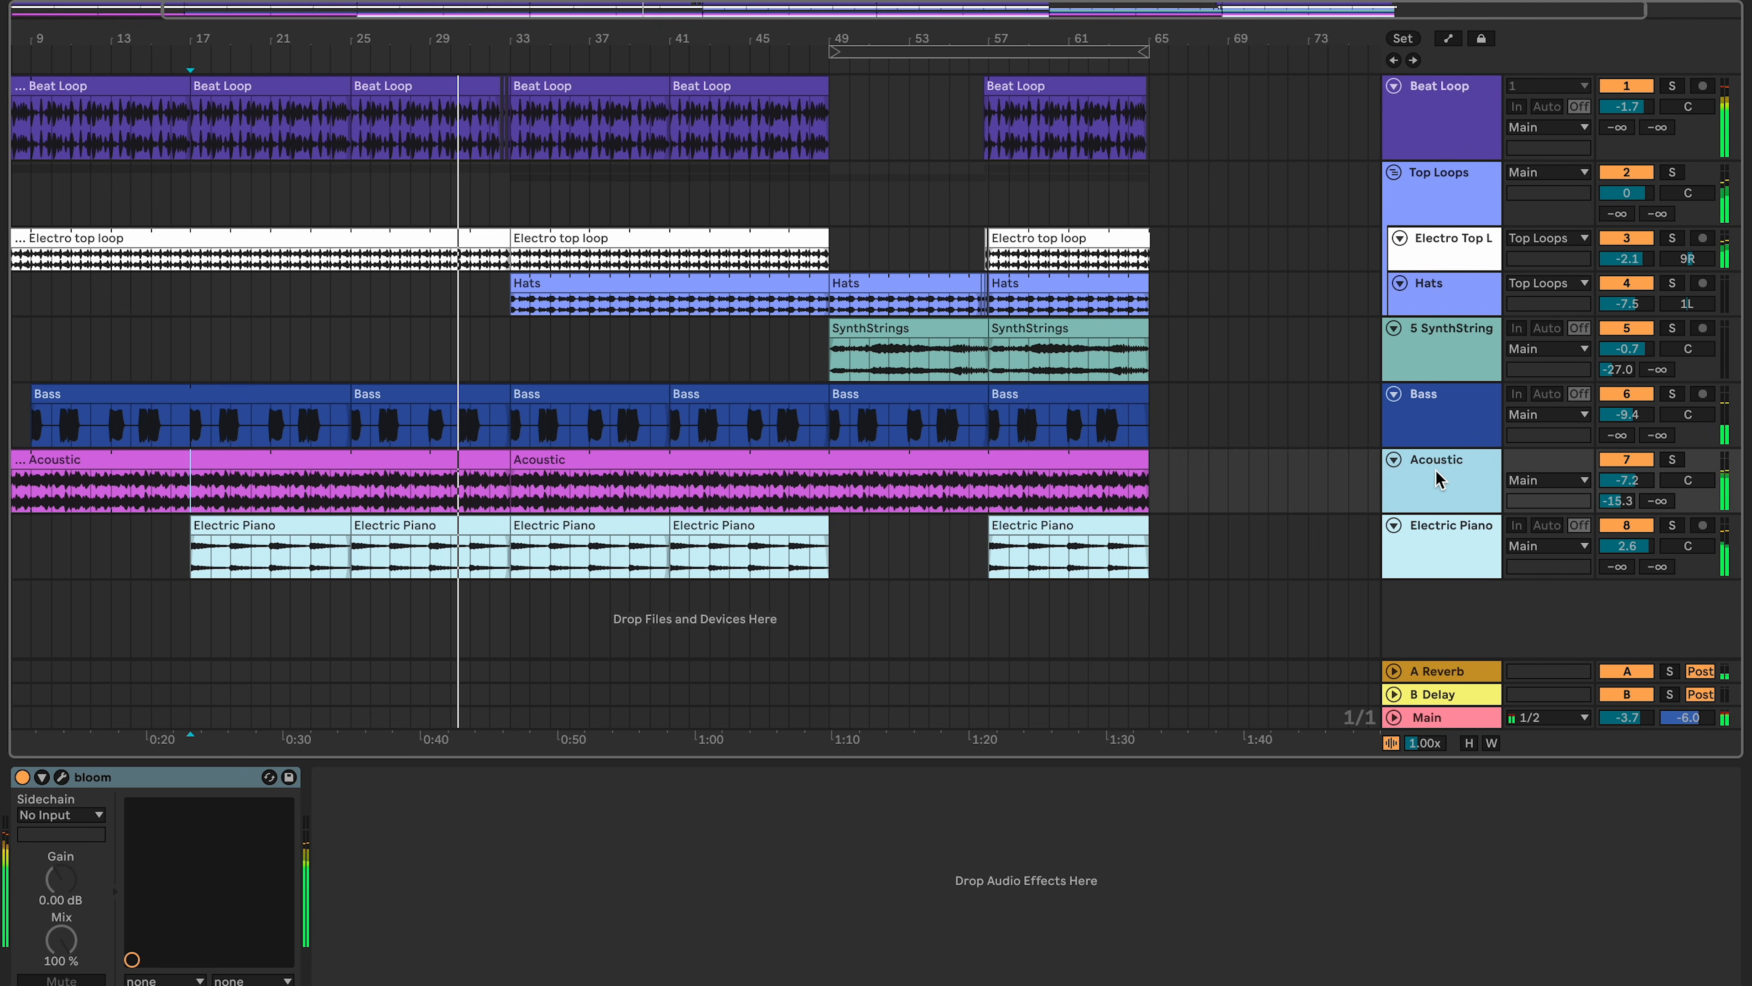
{"action": "left_click", "coordinate": [62, 777]}
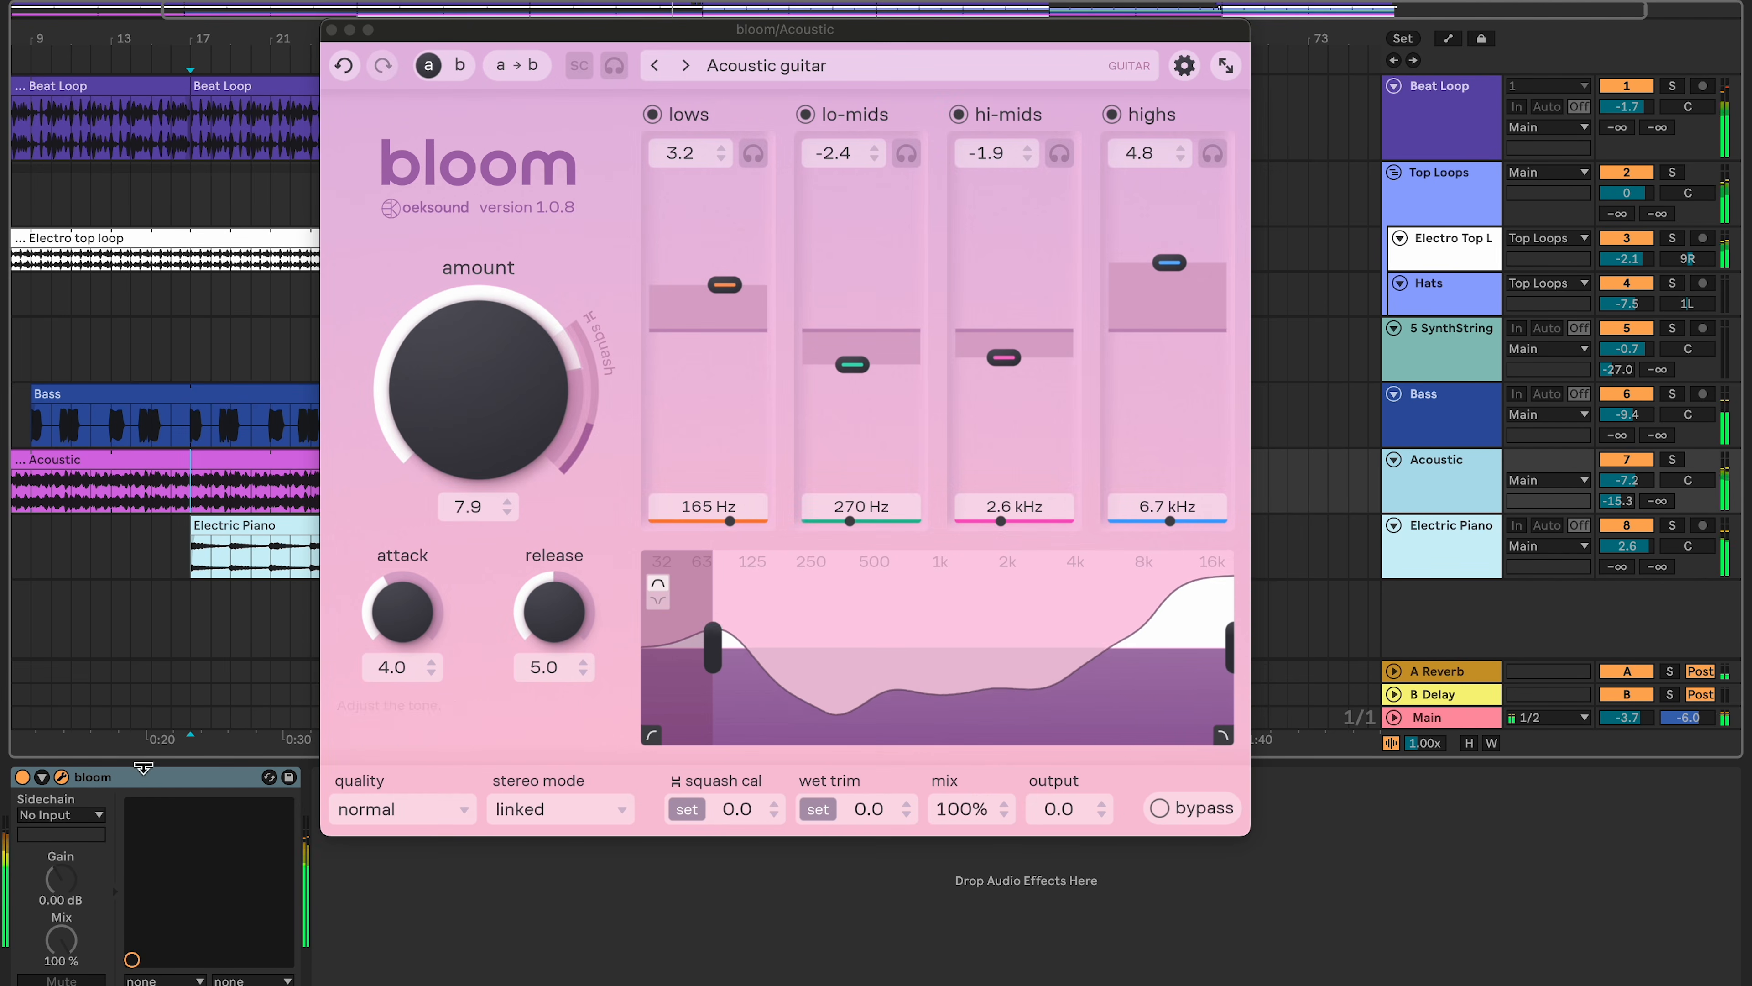
{"action": "left_click", "coordinate": [435, 405]}
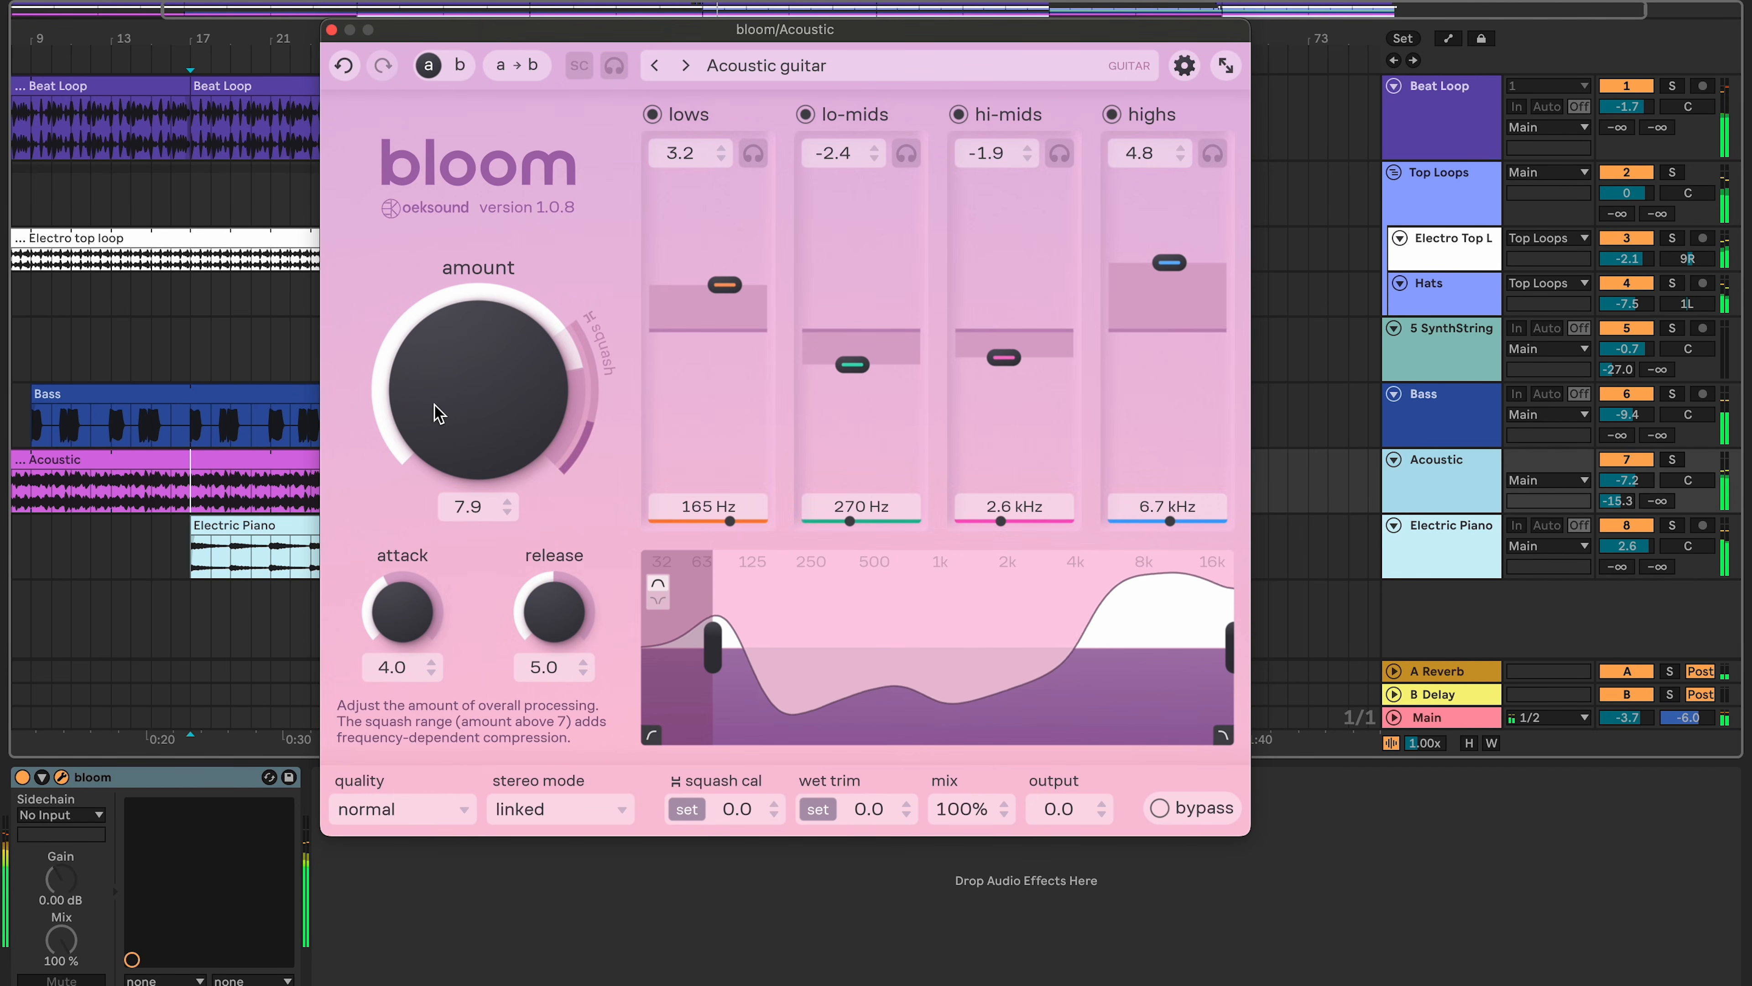
{"action": "left_click", "coordinate": [331, 30]}
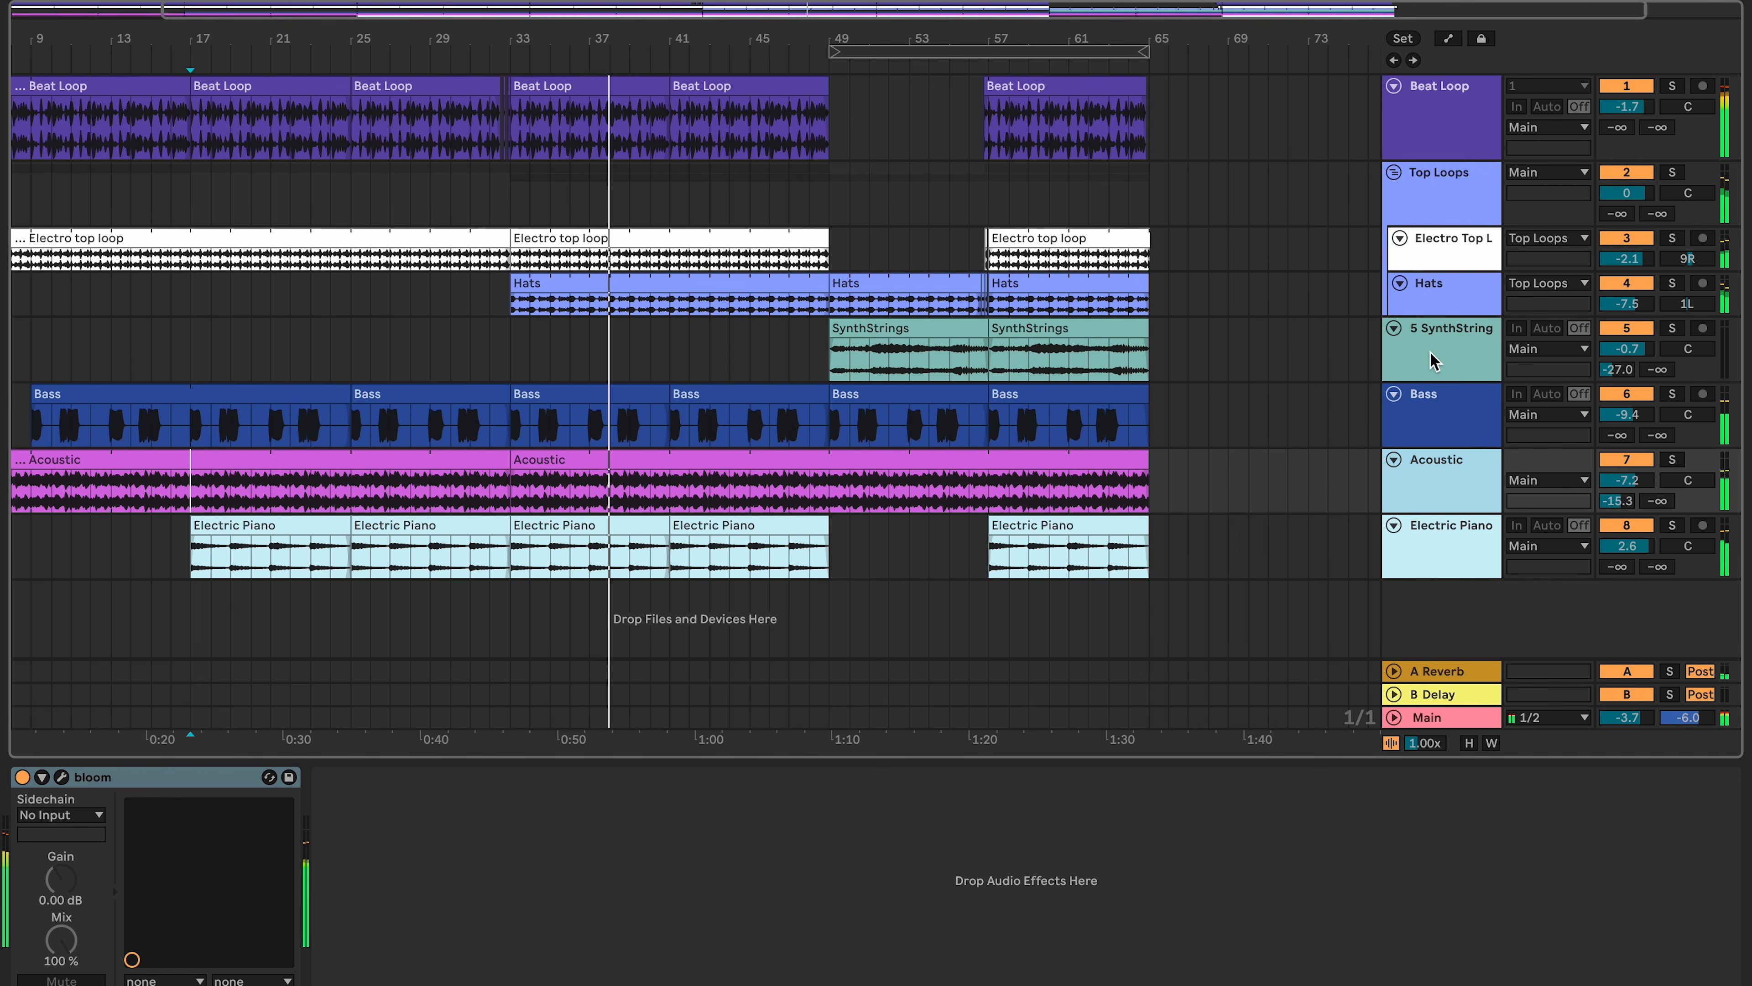
Set the SynthStrings track's volume to -0.2.
{"action": "left_click", "coordinate": [1625, 349]}
{"action": "left_click_drag", "start_coordinate": [1625, 349], "coordinate": [1626, 346]}
Open bloom on the SynthStrings track and reposition its window so the track names and mixer controls are uncovered.
{"action": "left_click", "coordinate": [1488, 362]}
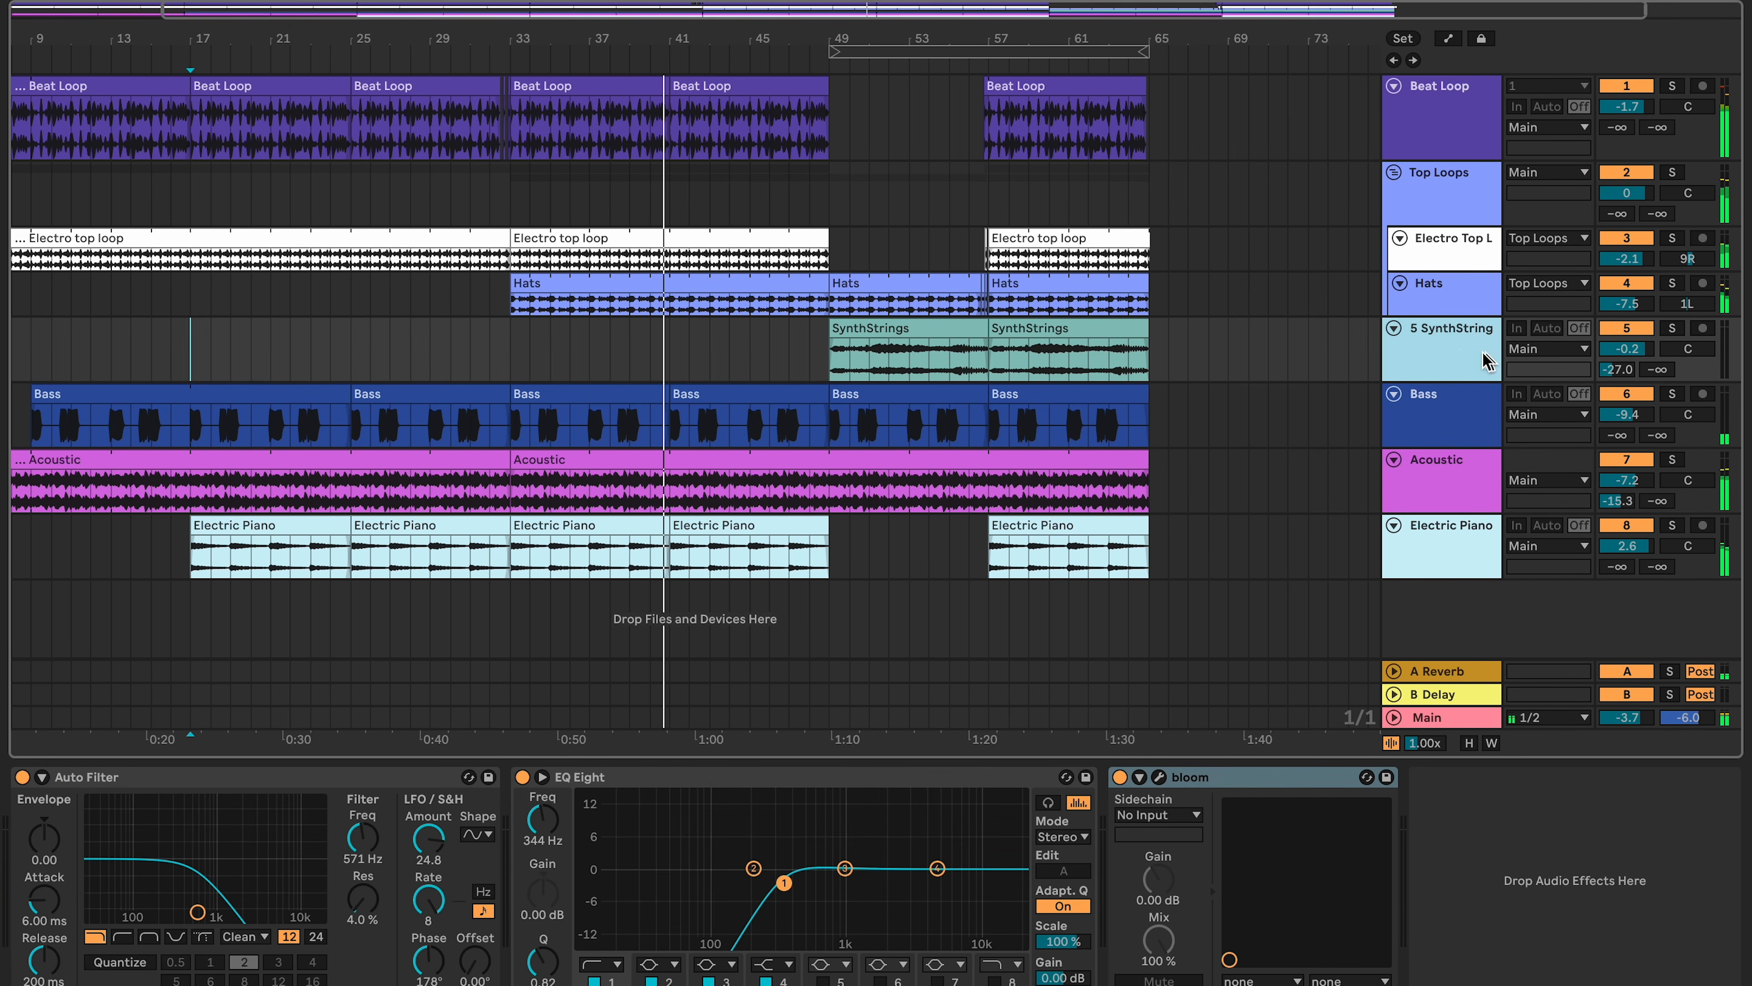
{"action": "left_click", "coordinate": [1160, 778]}
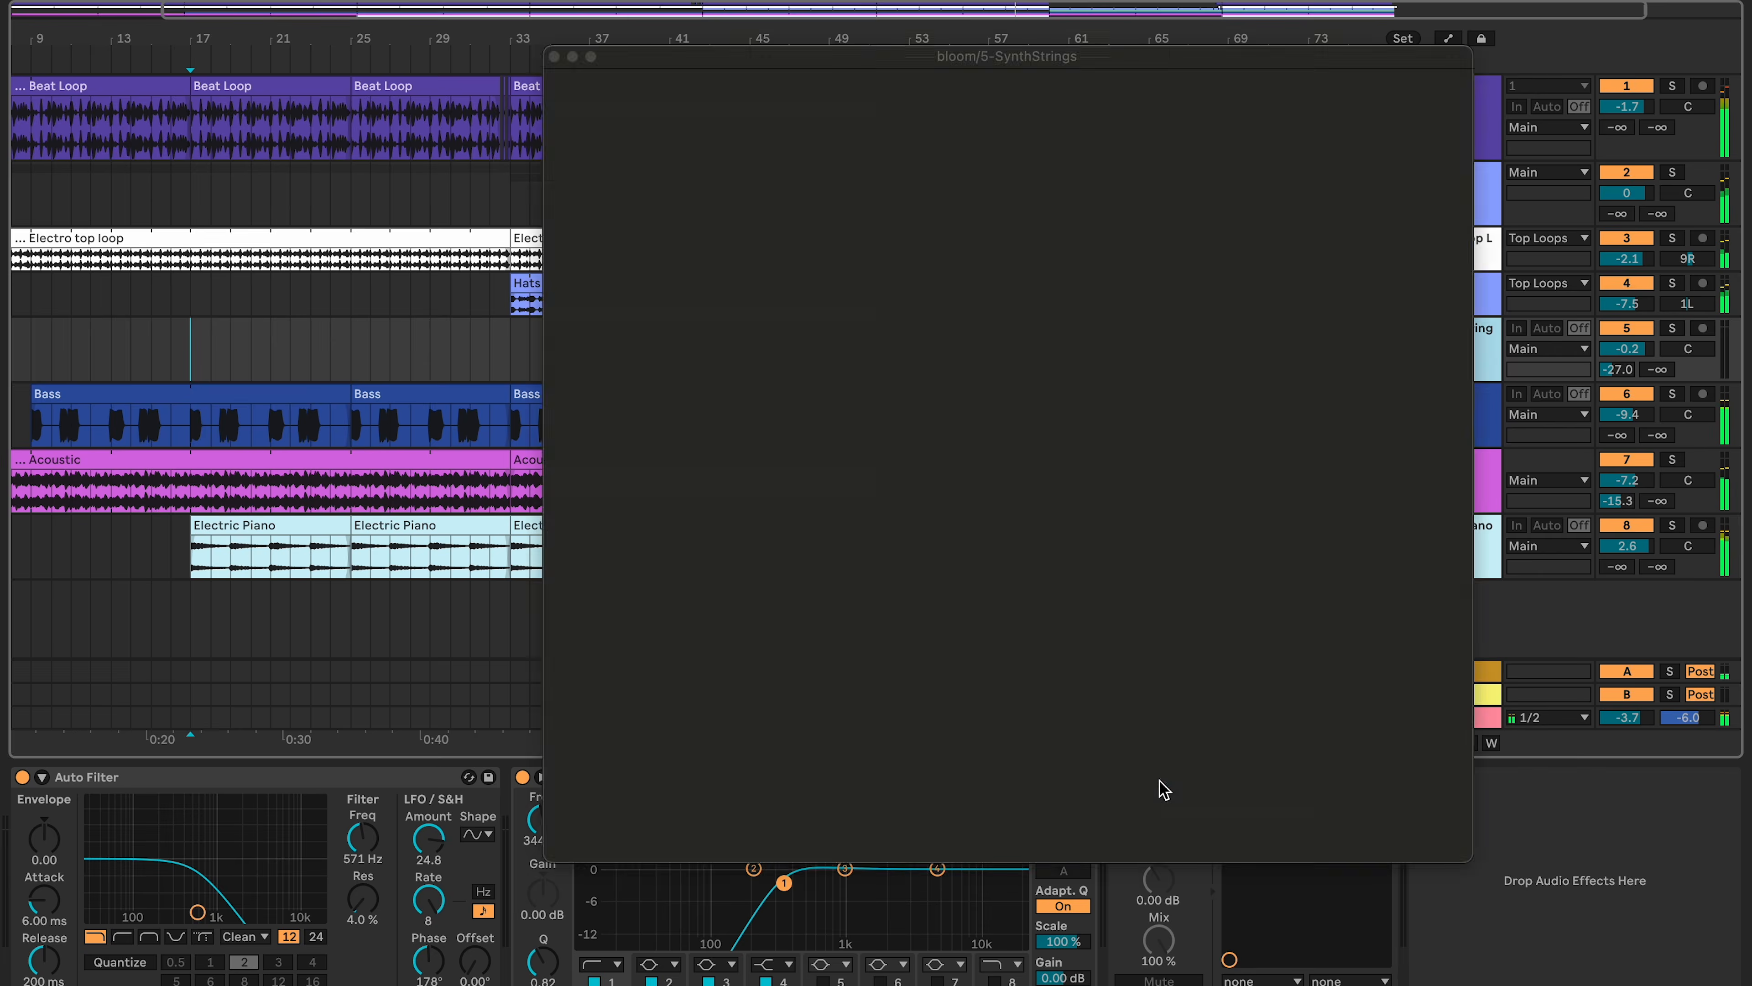
{"action": "left_click_drag", "start_coordinate": [652, 64], "coordinate": [557, 70]}
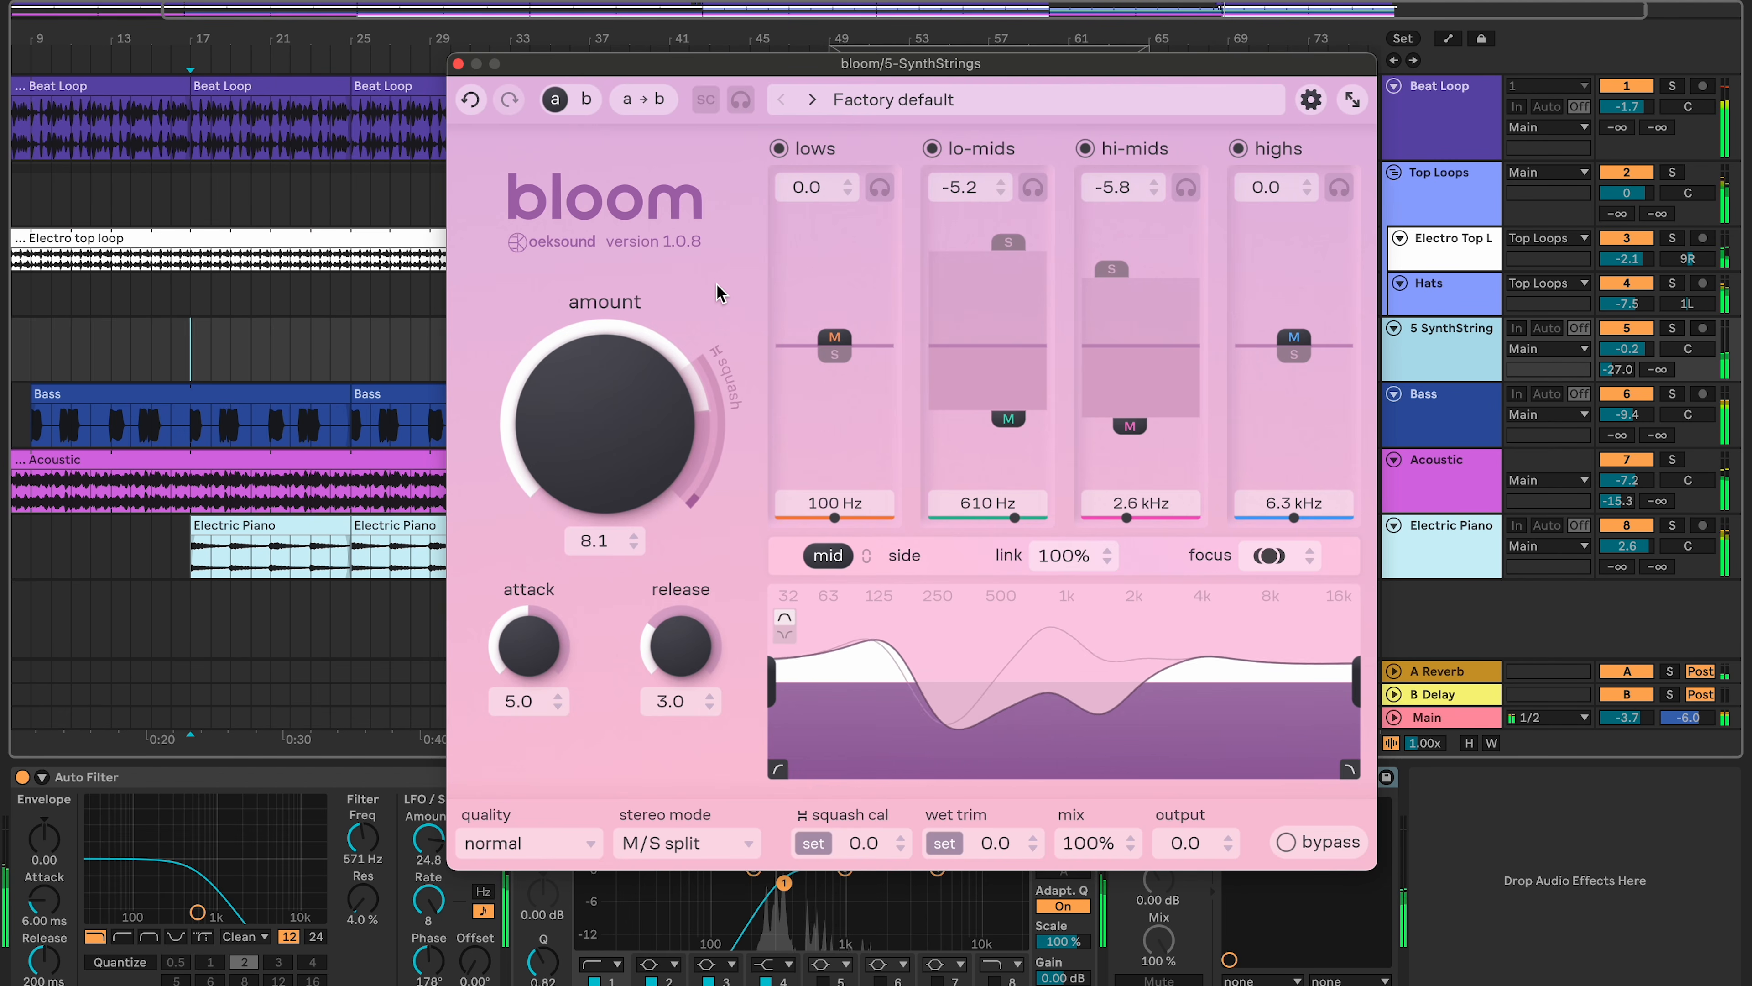
{"action": "left_click_drag", "start_coordinate": [597, 71], "coordinate": [495, 109]}
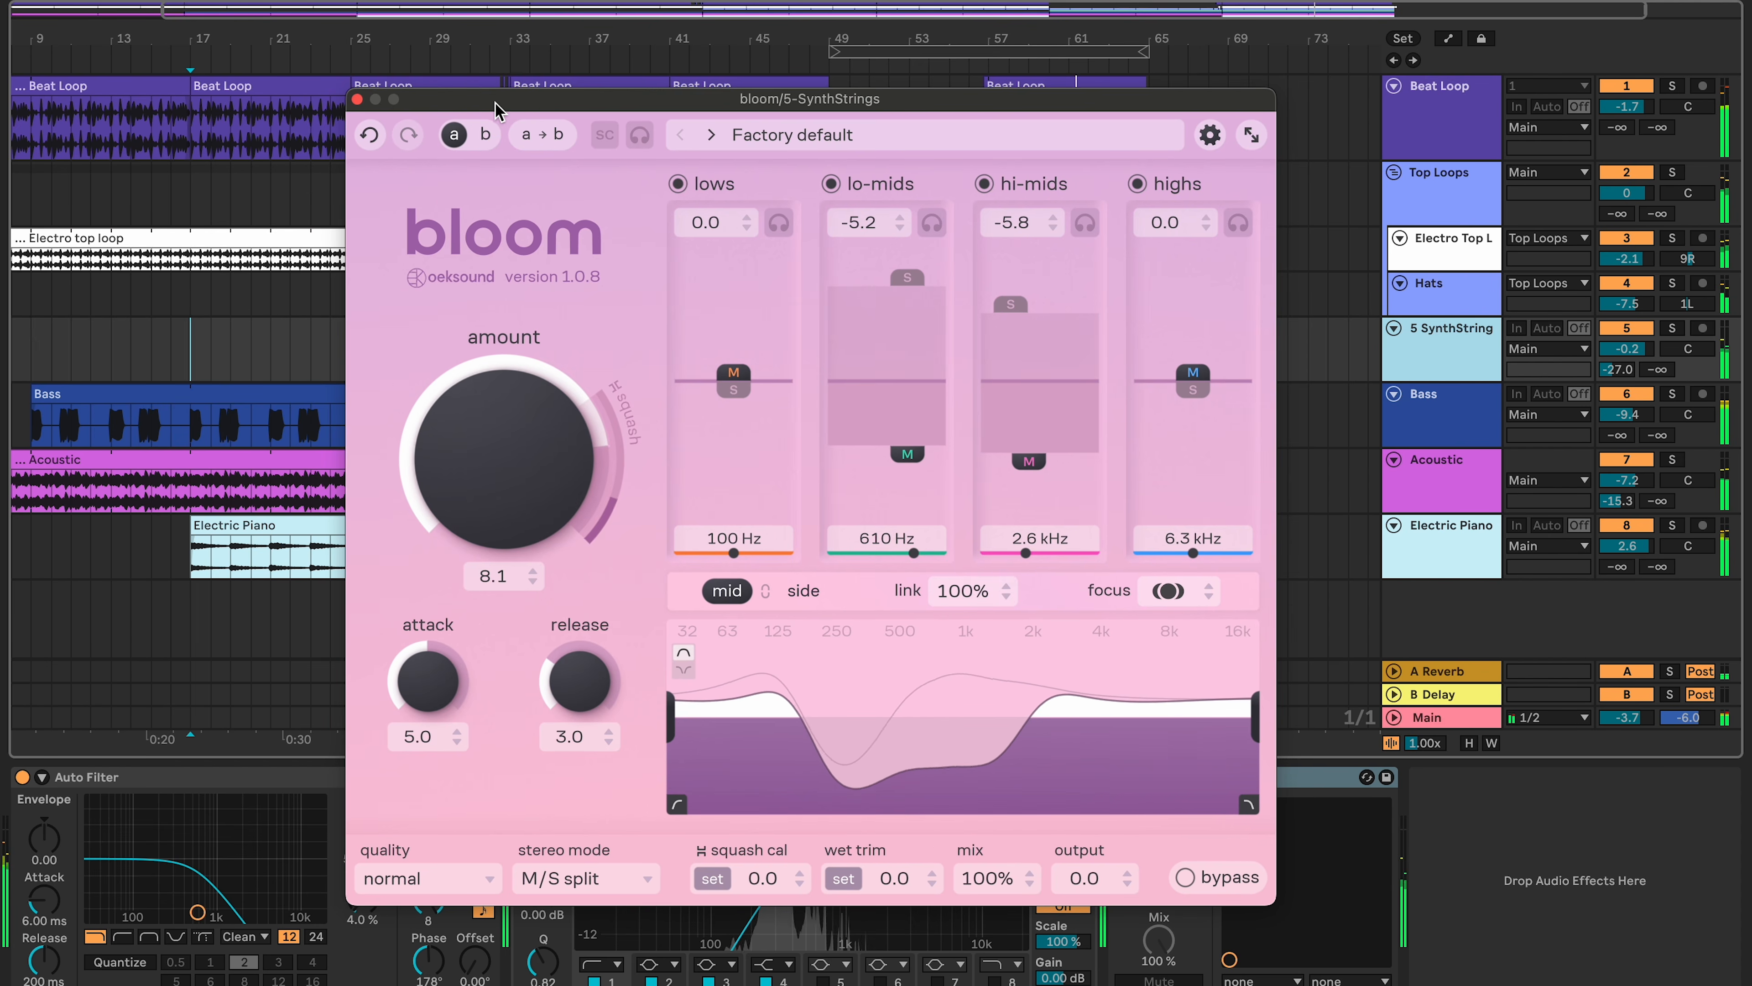